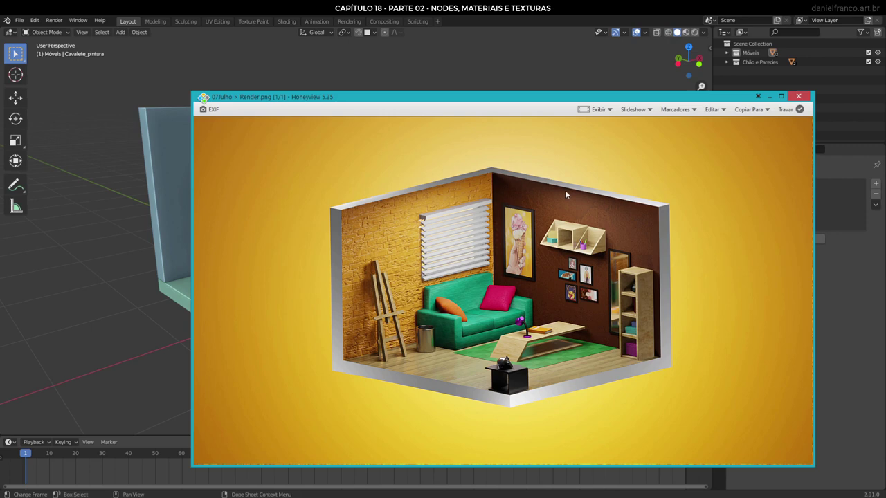
Close the Render.png reference image in Honeyview so the Blender room model shows.
{"action": "left_click", "coordinate": [845, 337]}
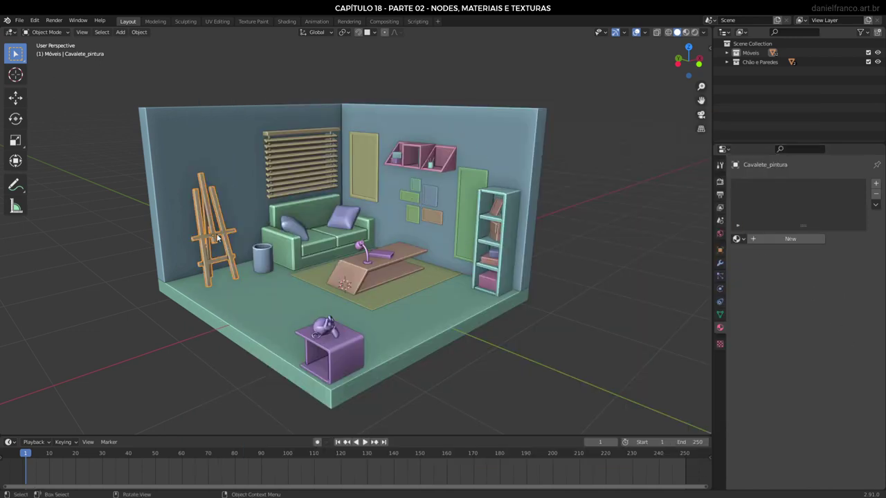
Select the Almofada cushion on the sofa and switch to the Shading workspace.
{"action": "left_click", "coordinate": [347, 217]}
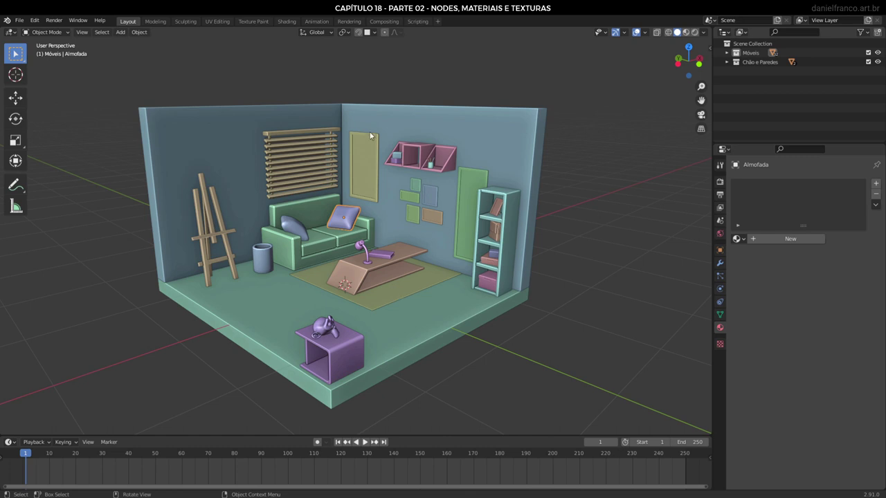
{"action": "left_click", "coordinate": [287, 22]}
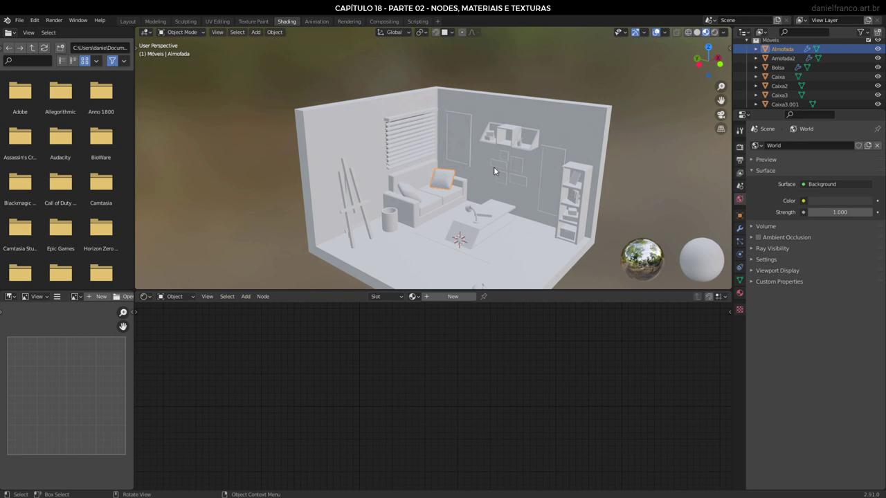
Give the Mesa table a new material with an orange base colour.
{"action": "left_click", "coordinate": [469, 242]}
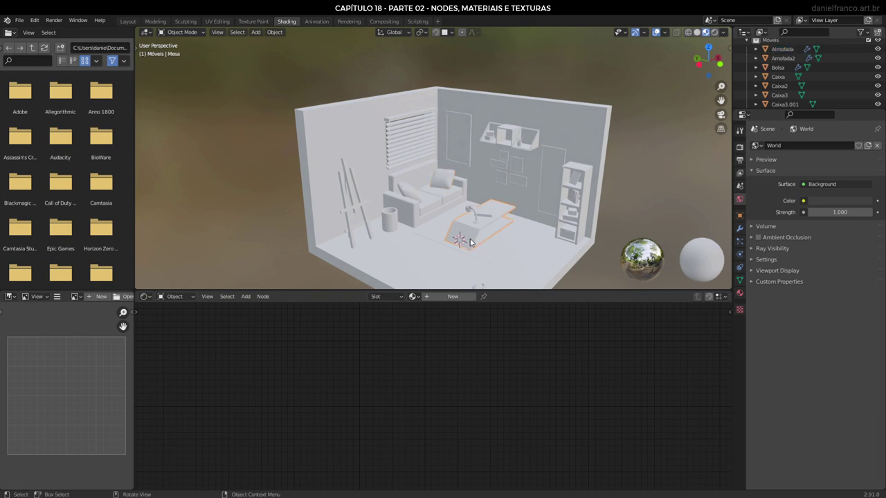
{"action": "left_click", "coordinate": [452, 296]}
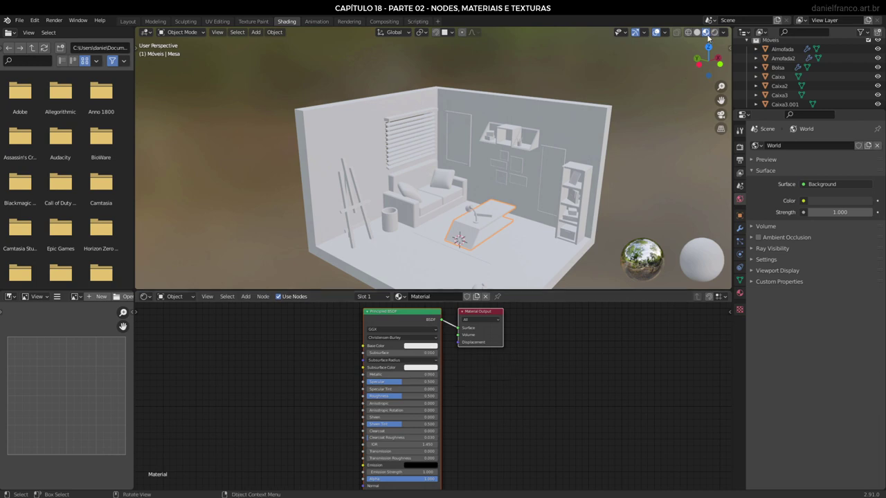
{"action": "left_click", "coordinate": [433, 345]}
{"action": "left_click_drag", "start_coordinate": [416, 285], "coordinate": [421, 290]}
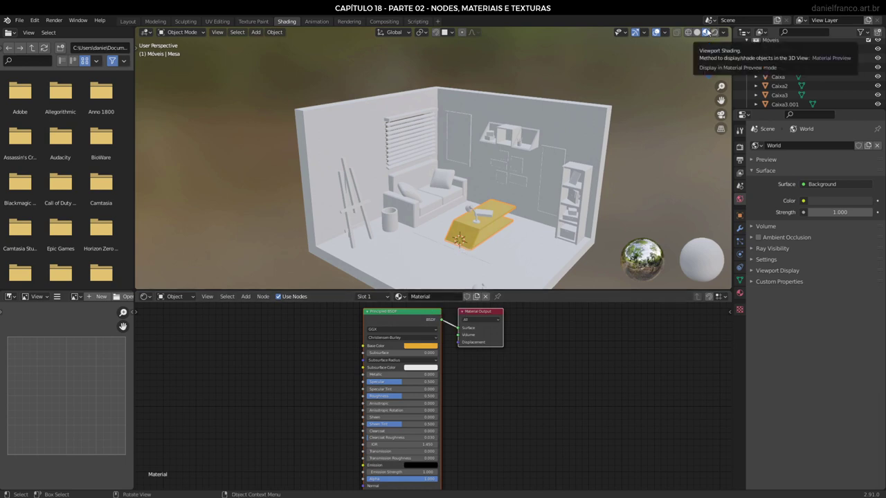
Back in Layout, reselect the table after comparing with the reference render, and start renaming its material.
{"action": "left_click", "coordinate": [125, 20]}
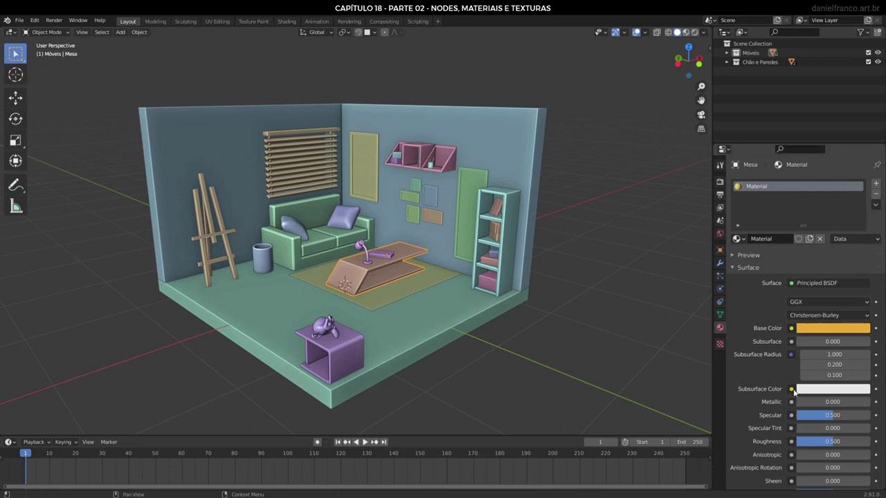
{"action": "left_click", "coordinate": [286, 22]}
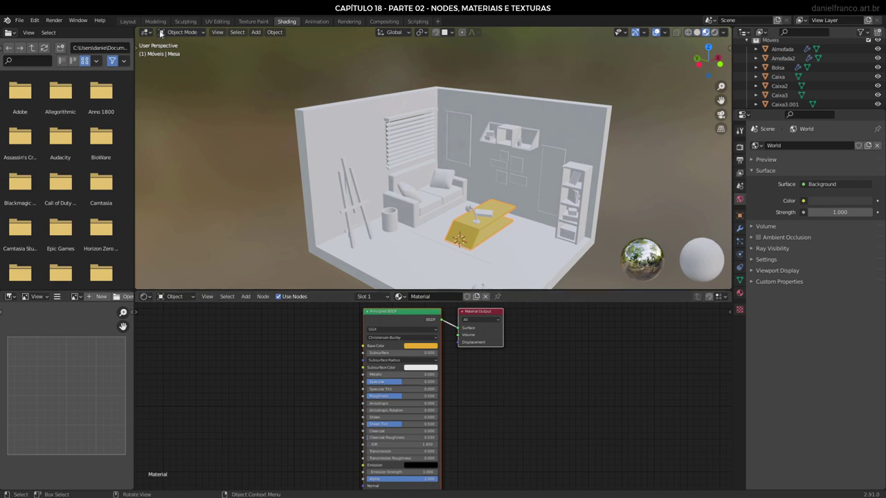
{"action": "left_click", "coordinate": [129, 21]}
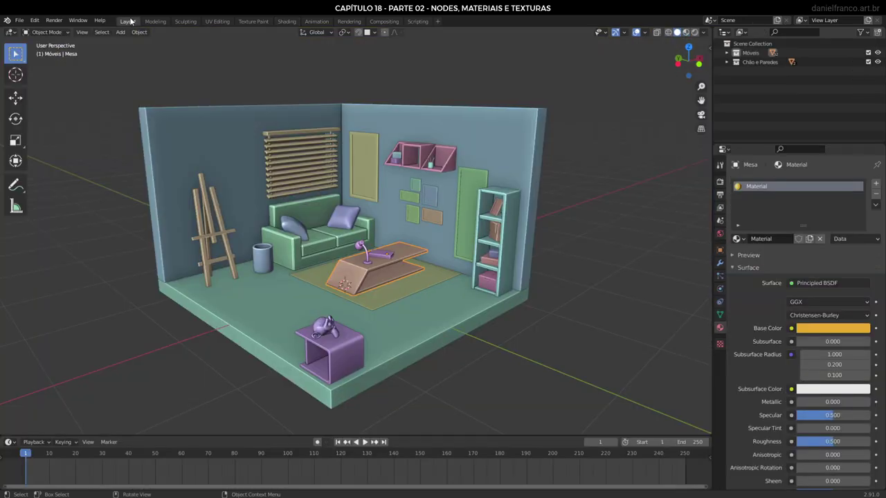
{"action": "left_click", "coordinate": [362, 284]}
{"action": "left_click", "coordinate": [362, 281]}
{"action": "key", "text": "alt+Tab"}
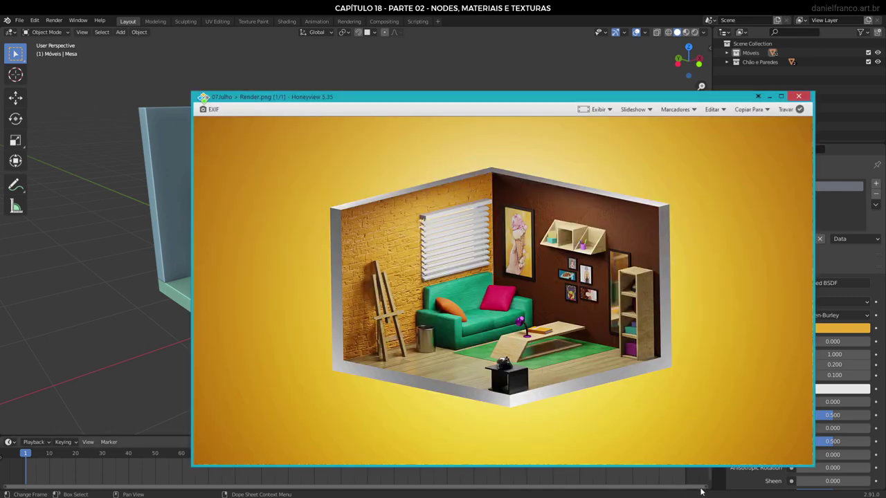
{"action": "key", "text": "alt+Tab"}
{"action": "double_click", "coordinate": [768, 238]}
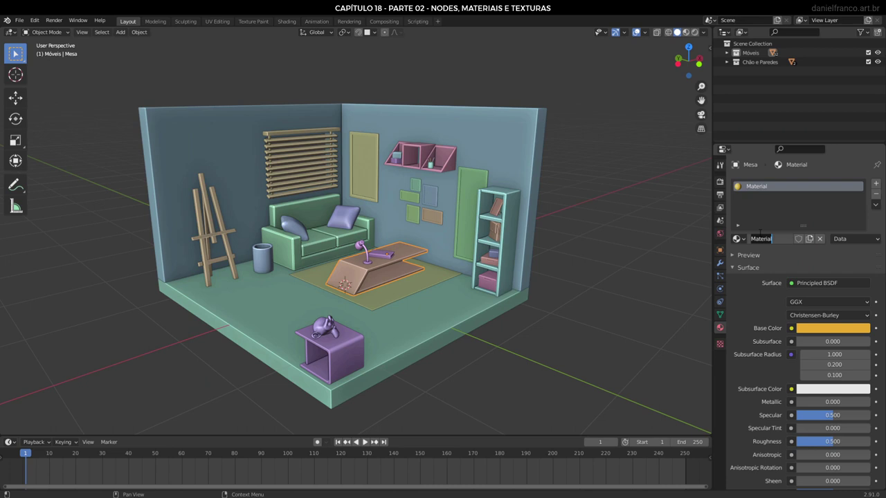
Name the table material madeira_clara and lighten its base colour to a pale yellow.
{"action": "type", "text": "madeira"}
{"action": "type", "text": "_clara"}
{"action": "key", "text": "Return"}
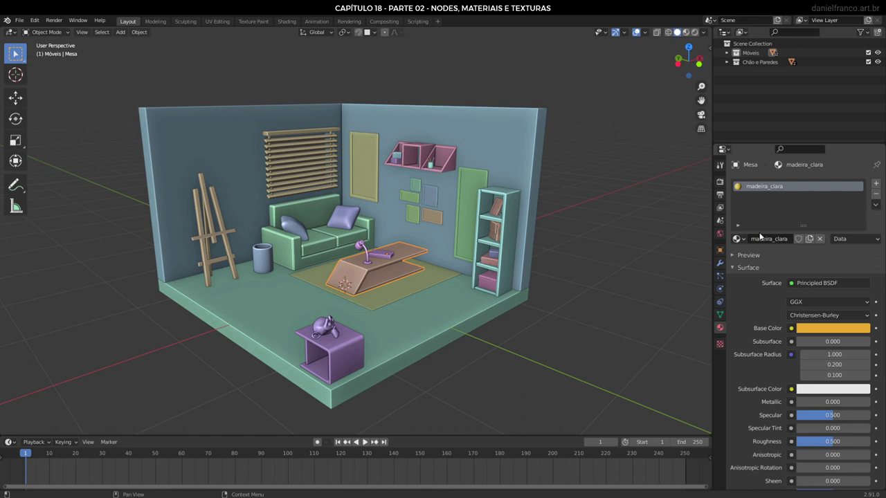
{"action": "left_click", "coordinate": [846, 328]}
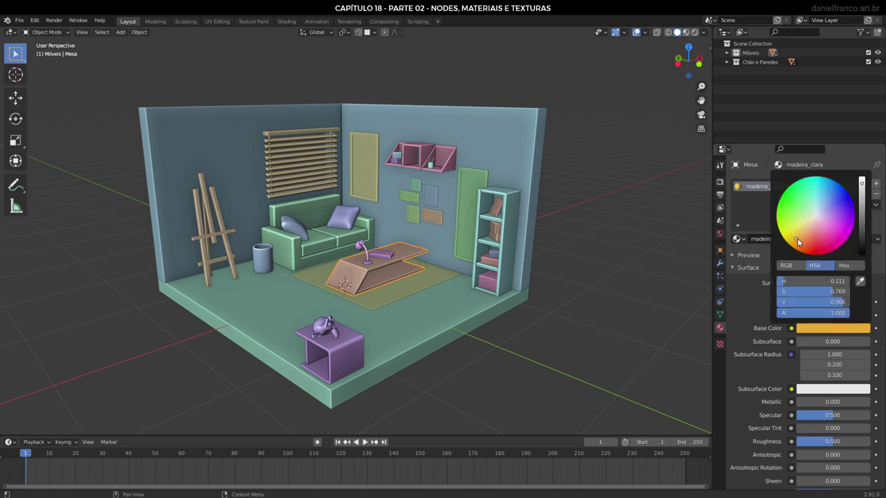
{"action": "left_click_drag", "start_coordinate": [799, 240], "coordinate": [802, 237]}
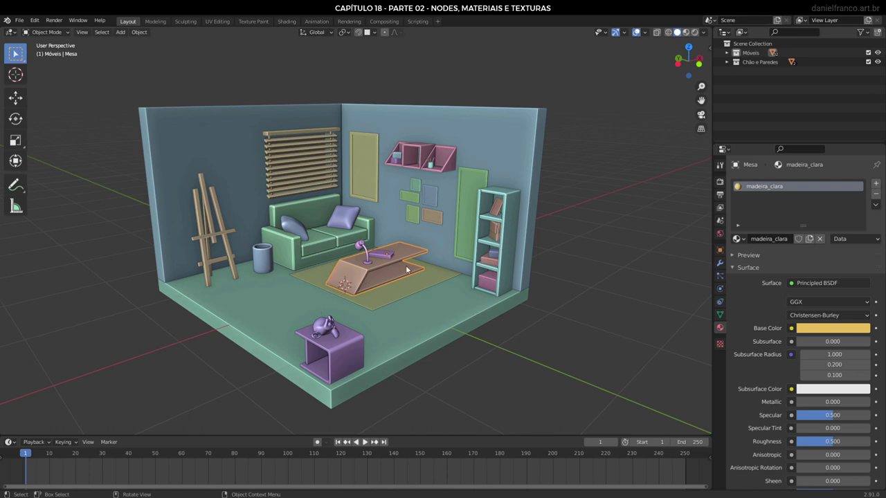
Turn on Material Preview shading in the Layout viewport.
{"action": "left_click", "coordinate": [287, 21]}
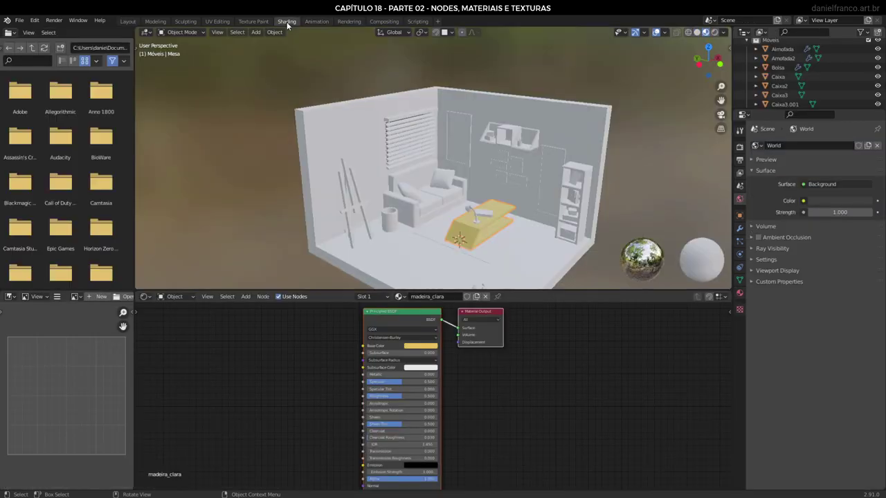
{"action": "left_click", "coordinate": [133, 22]}
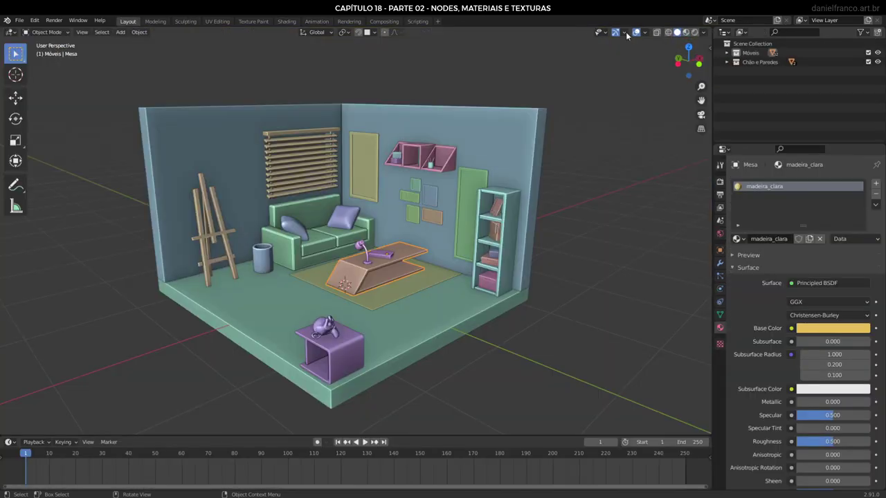
{"action": "left_click", "coordinate": [685, 33]}
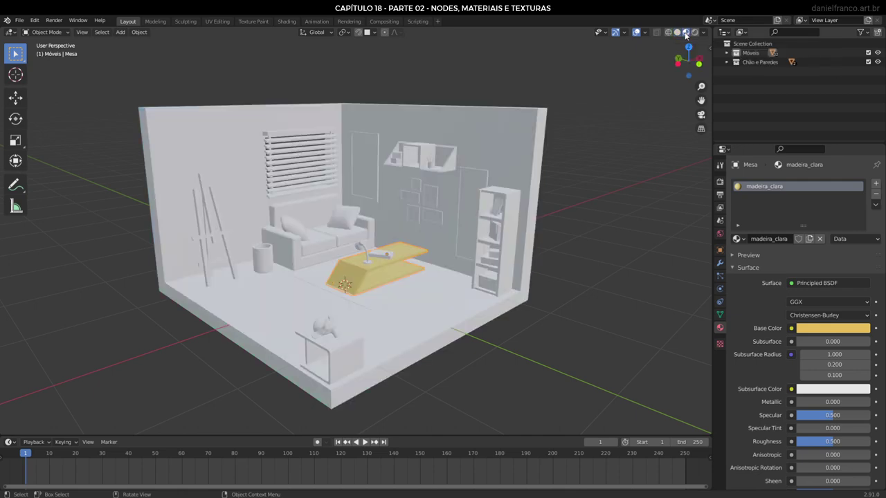
{"action": "left_click", "coordinate": [286, 22]}
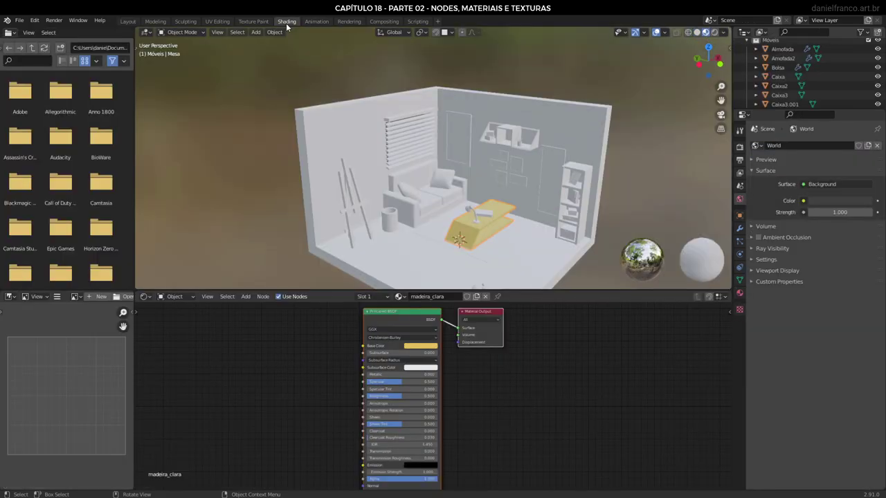
{"action": "left_click", "coordinate": [128, 21]}
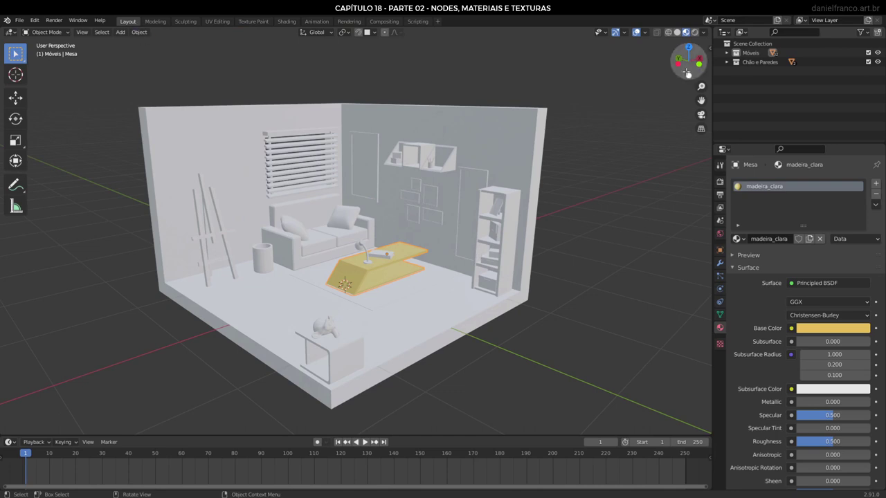
Toggle the X and Y axis overlays off and back on, and show the floor grid.
{"action": "left_click", "coordinate": [646, 32]}
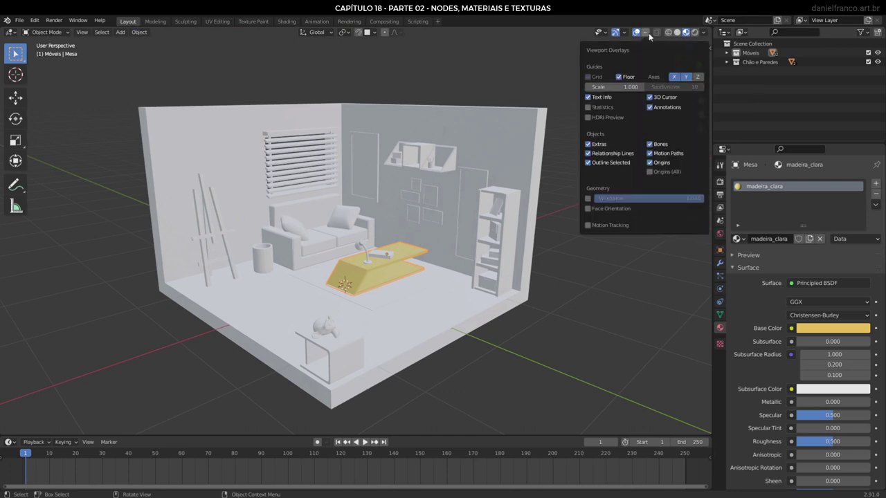
{"action": "left_click", "coordinate": [675, 76]}
{"action": "left_click", "coordinate": [685, 77]}
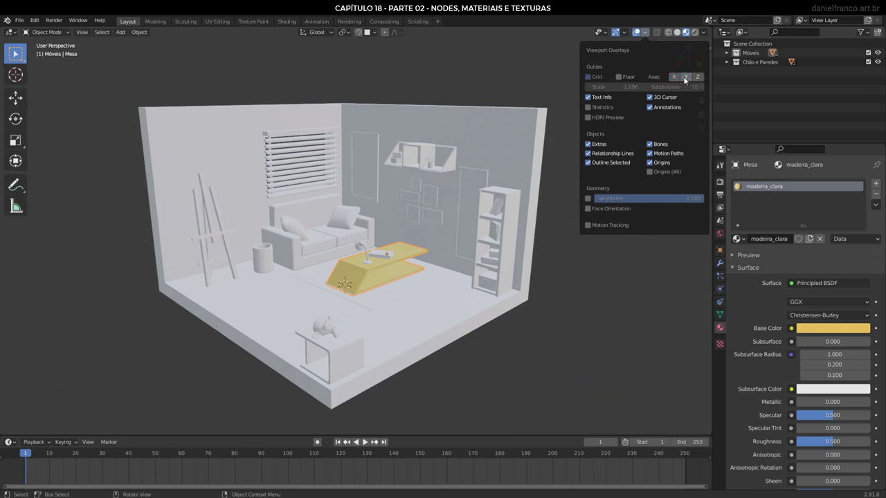
{"action": "left_click", "coordinate": [684, 77]}
{"action": "left_click", "coordinate": [675, 77]}
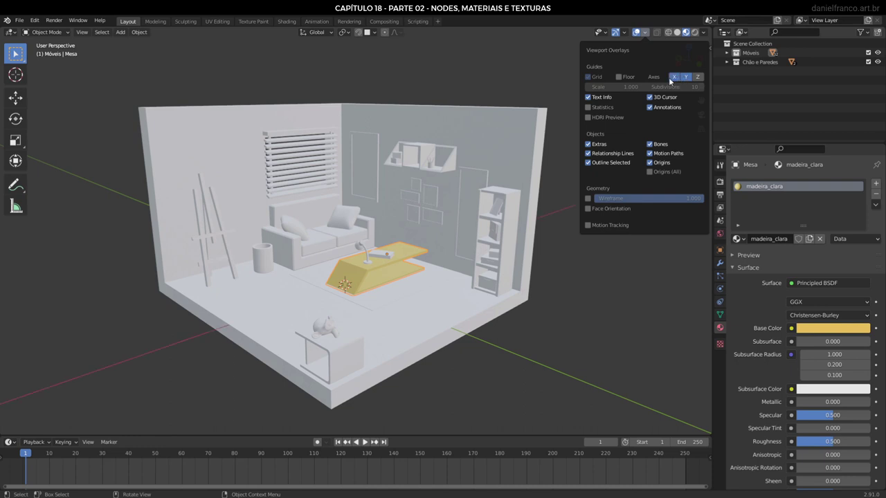
{"action": "left_click", "coordinate": [626, 76]}
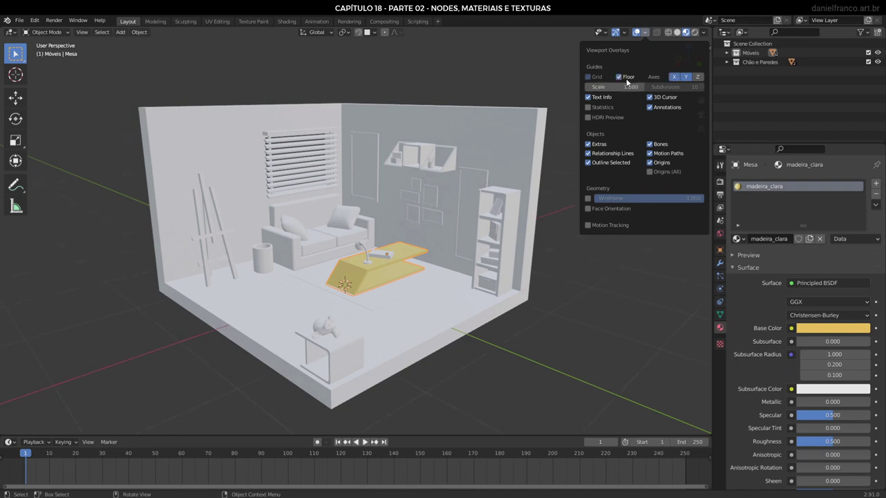
In the Shading workspace, browse the viewport's available HDRI environments.
{"action": "left_click", "coordinate": [286, 22]}
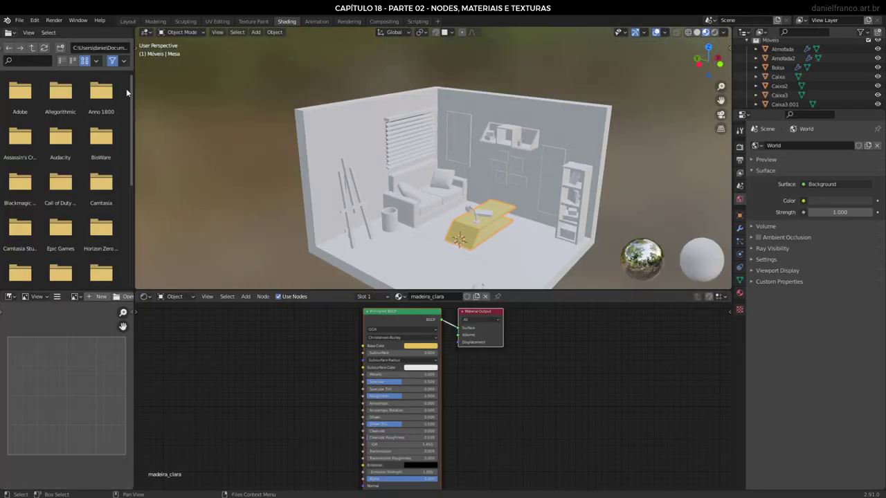
{"action": "left_click", "coordinate": [724, 33]}
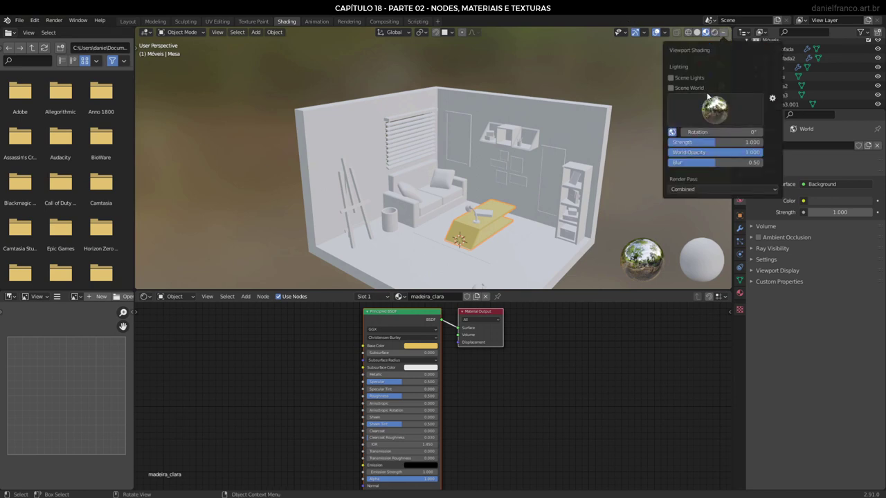
{"action": "left_click", "coordinate": [717, 109]}
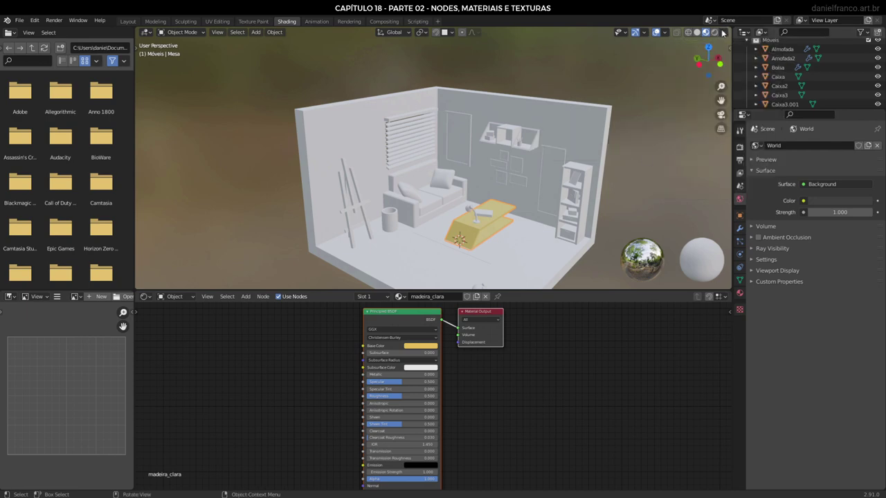
Show the HDRI environment behind the room in Layout with its blur set to 0.
{"action": "left_click", "coordinate": [129, 22]}
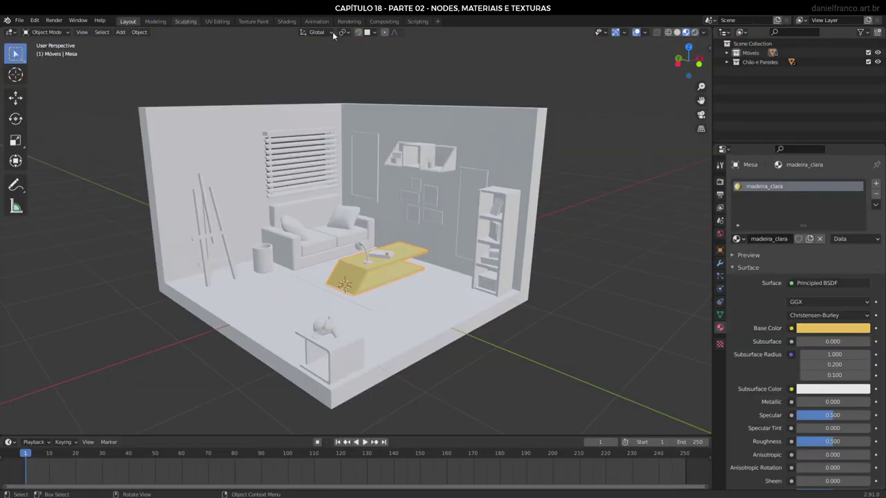
{"action": "left_click", "coordinate": [703, 33]}
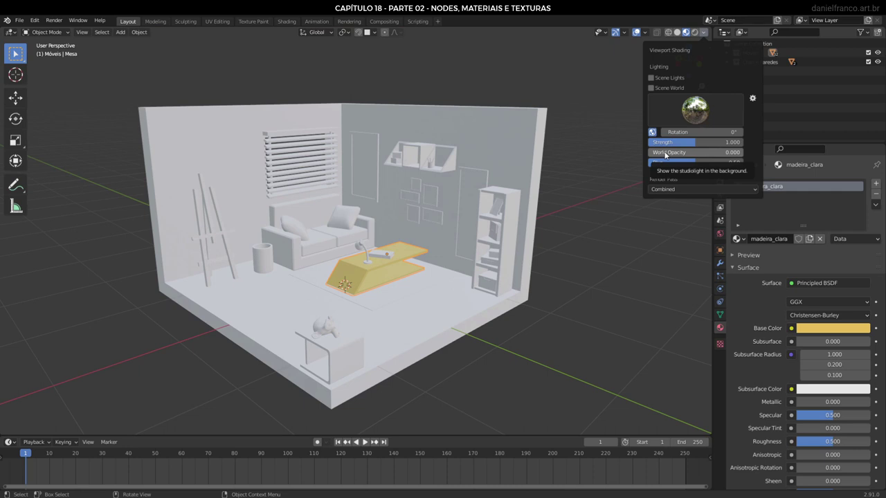
{"action": "left_click_drag", "start_coordinate": [665, 155], "coordinate": [740, 152]}
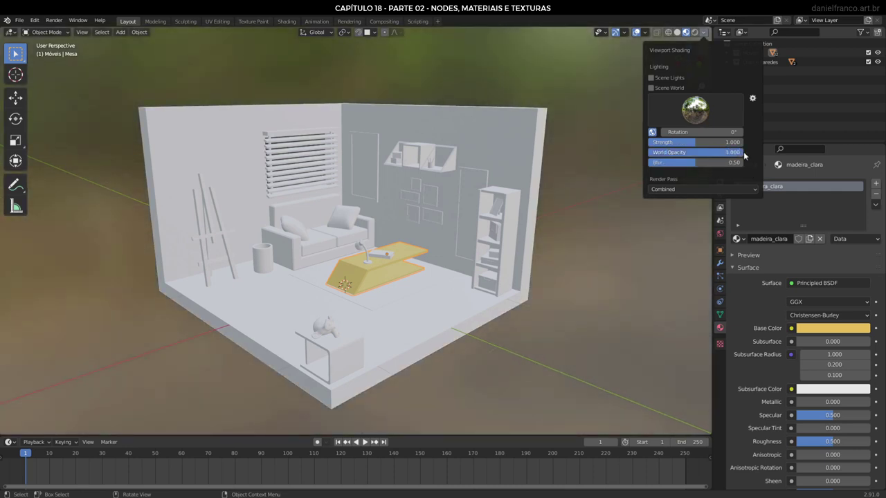
{"action": "left_click_drag", "start_coordinate": [667, 162], "coordinate": [643, 163]}
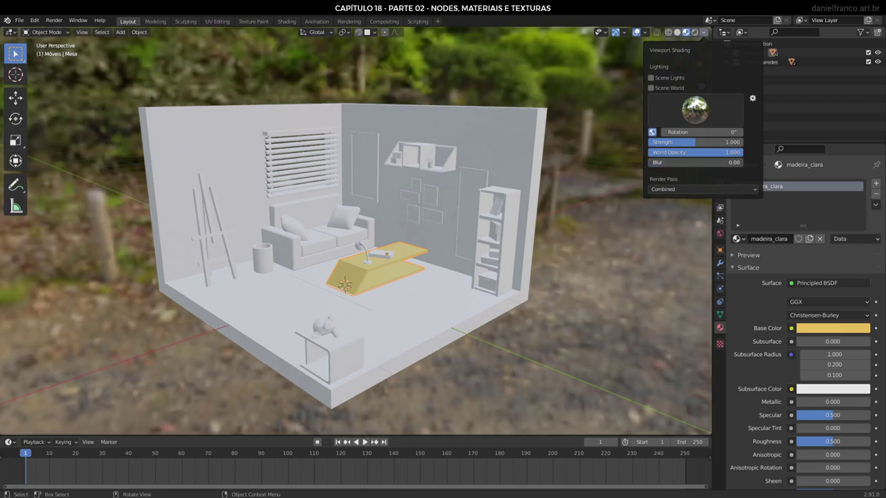
{"action": "mouse_move", "coordinate": [459, 276]}
{"action": "middle_mouse_down"}
{"action": "mouse_move", "coordinate": [410, 281]}
{"action": "mouse_move", "coordinate": [447, 293]}
{"action": "middle_mouse_up"}
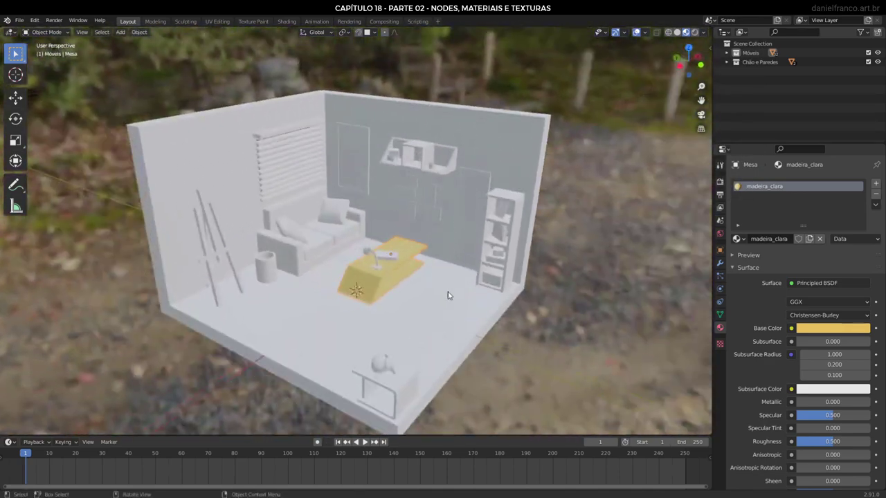
Set the viewport World Opacity to 0 so the background photo disappears.
{"action": "left_click", "coordinate": [704, 33]}
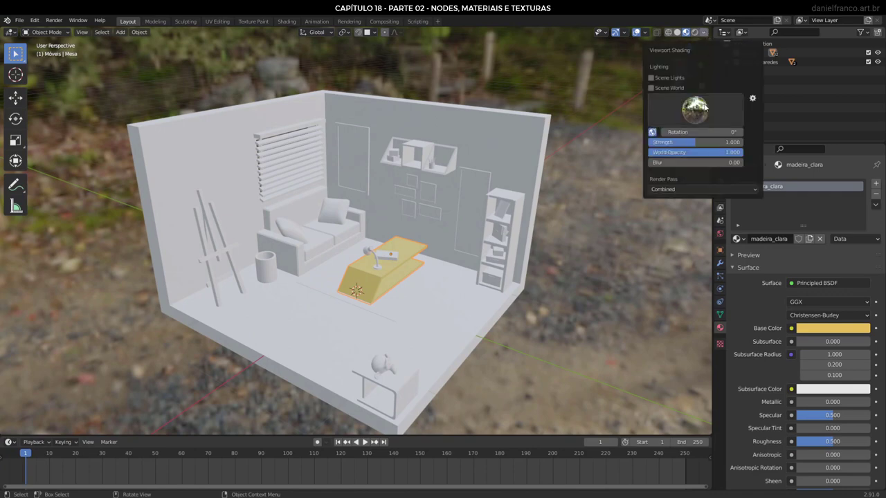
{"action": "left_click", "coordinate": [692, 152]}
{"action": "type", "text": "0.01"}
{"action": "key", "text": "Return"}
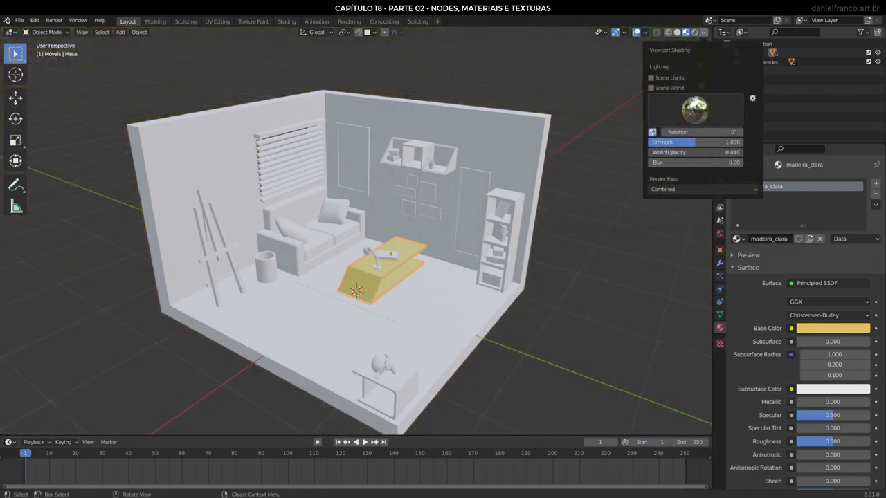
{"action": "mouse_move", "coordinate": [692, 152]}
{"action": "left_mouse_down"}
{"action": "mouse_move", "coordinate": [662, 153]}
{"action": "mouse_move", "coordinate": [682, 161]}
{"action": "left_mouse_up"}
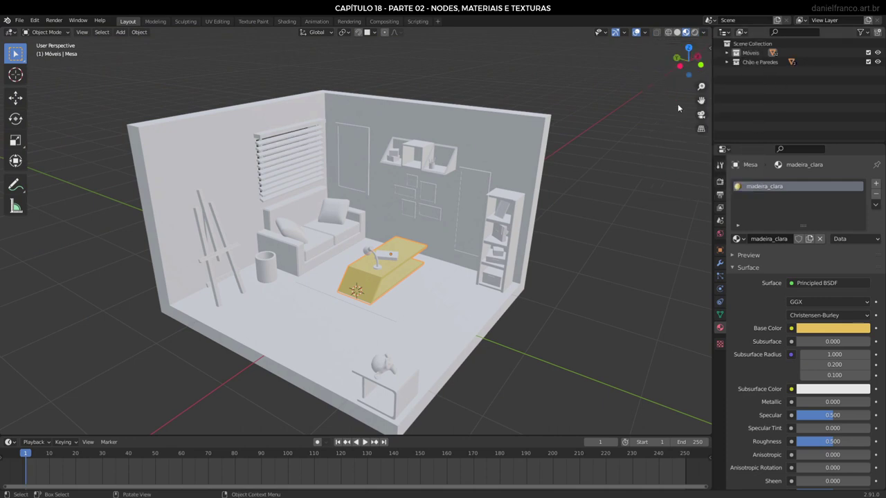
Assign the existing madeira_clara material to the bookshelf and the wall shelf.
{"action": "left_click", "coordinate": [514, 201]}
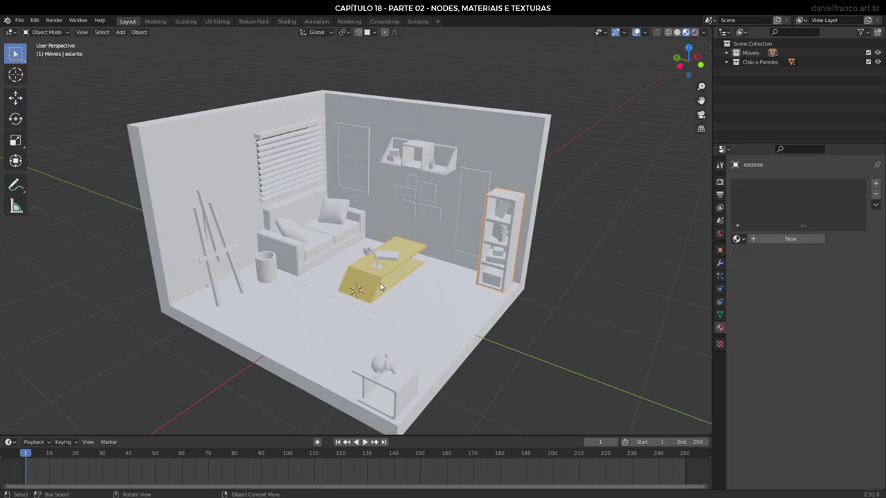
{"action": "left_click", "coordinate": [382, 281]}
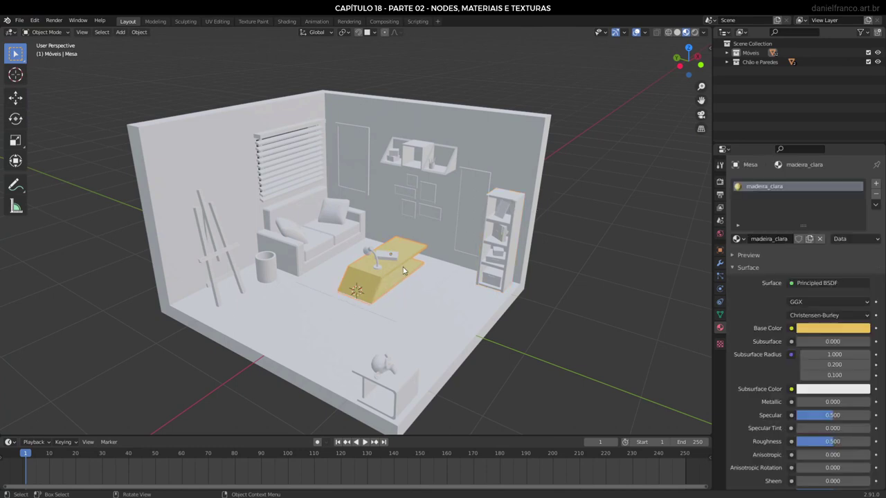
{"action": "left_click", "coordinate": [517, 202]}
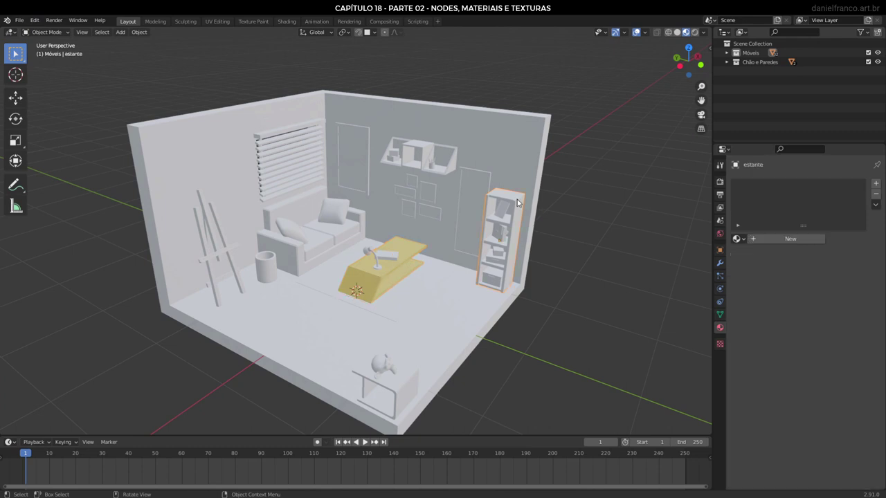
{"action": "left_click", "coordinate": [737, 238]}
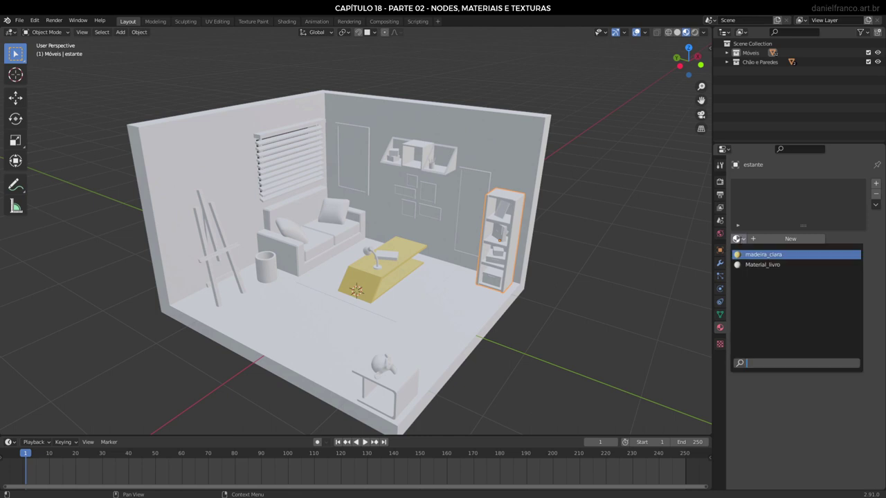
{"action": "left_click", "coordinate": [780, 254]}
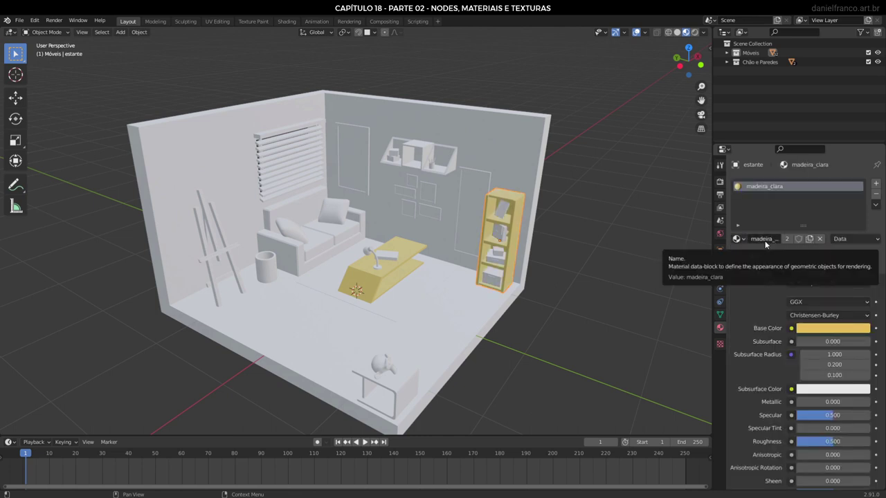
{"action": "left_click", "coordinate": [438, 146]}
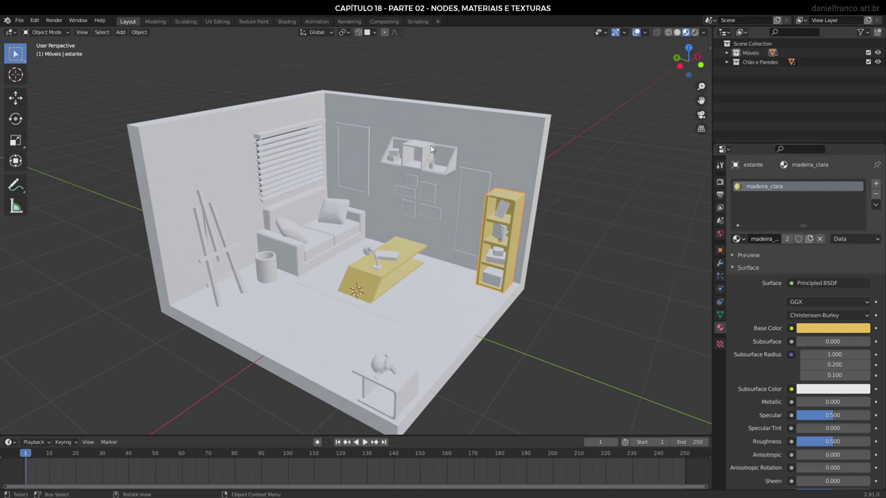
{"action": "left_click", "coordinate": [736, 239]}
{"action": "left_click", "coordinate": [759, 254]}
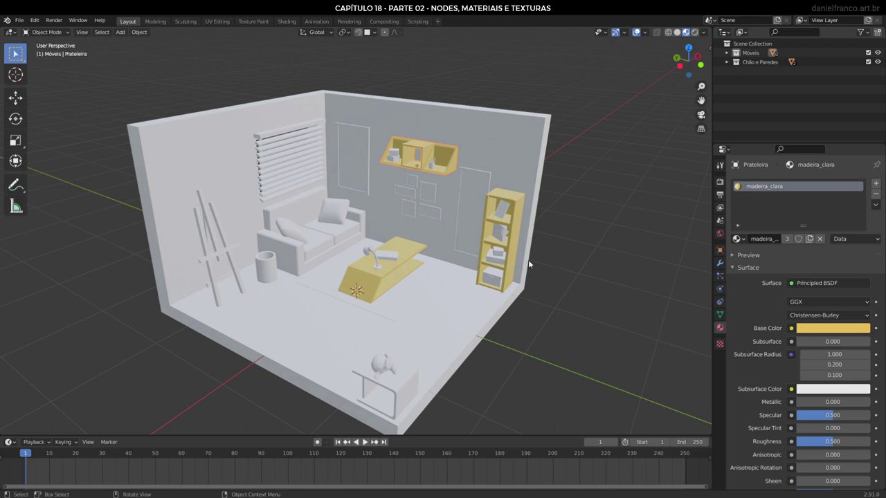
Try a green base colour on the wood, then undo back to light wood.
{"action": "left_click", "coordinate": [817, 328]}
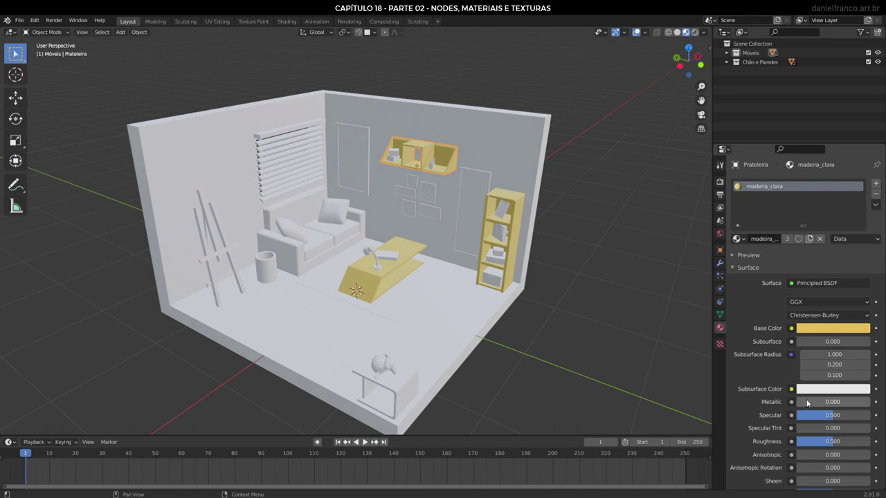
{"action": "left_click", "coordinate": [821, 333]}
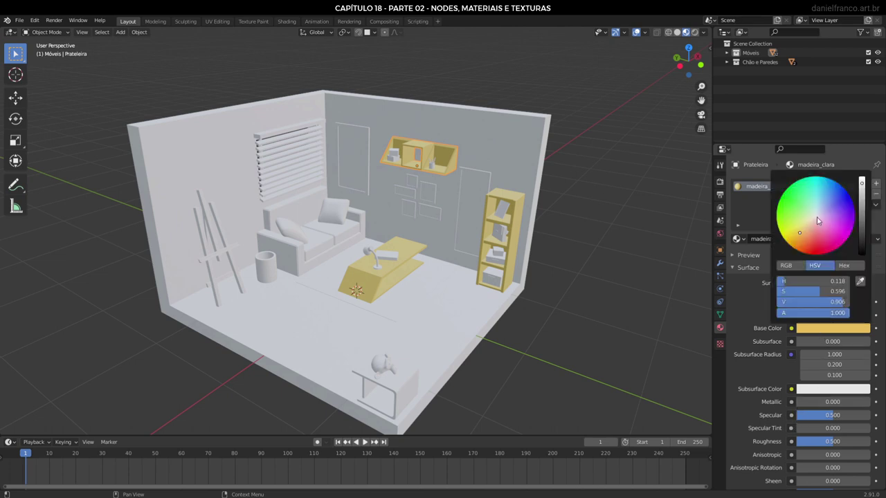
{"action": "left_click", "coordinate": [796, 203]}
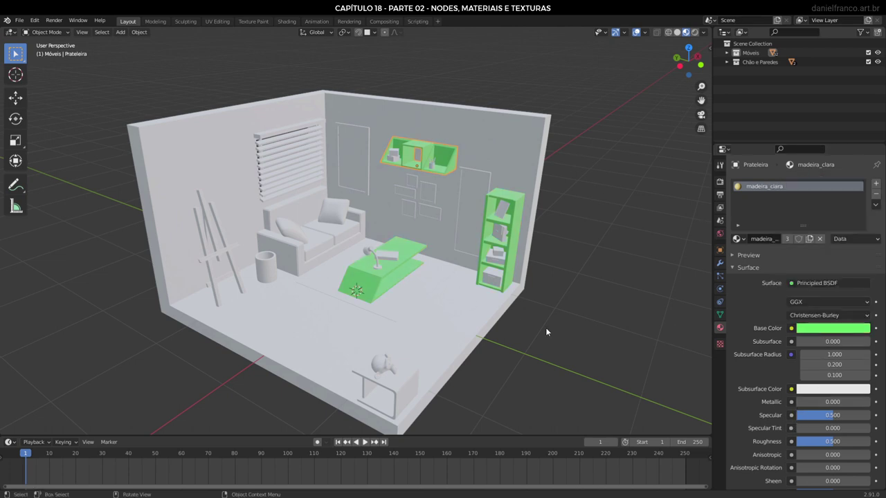
{"action": "key", "text": "ctrl+z"}
Give the floor Plane.001 a new material named material_branco, then view the reference render.
{"action": "left_click", "coordinate": [468, 336]}
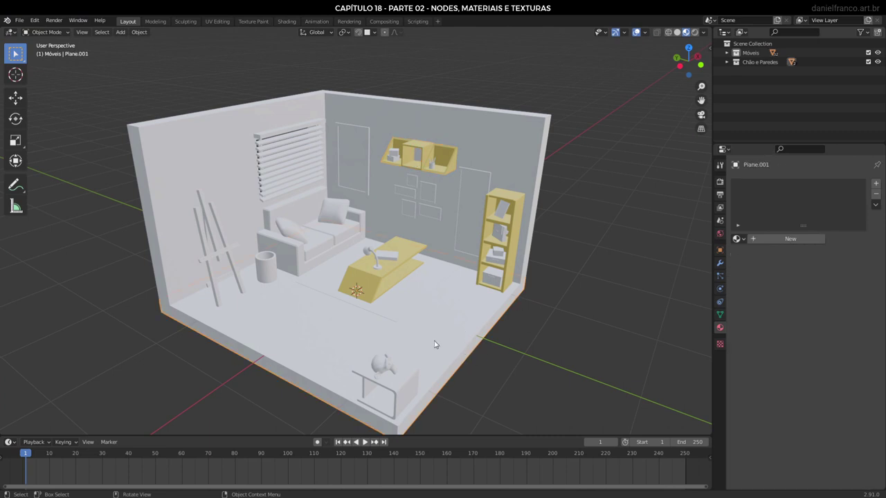
{"action": "left_click", "coordinate": [795, 239]}
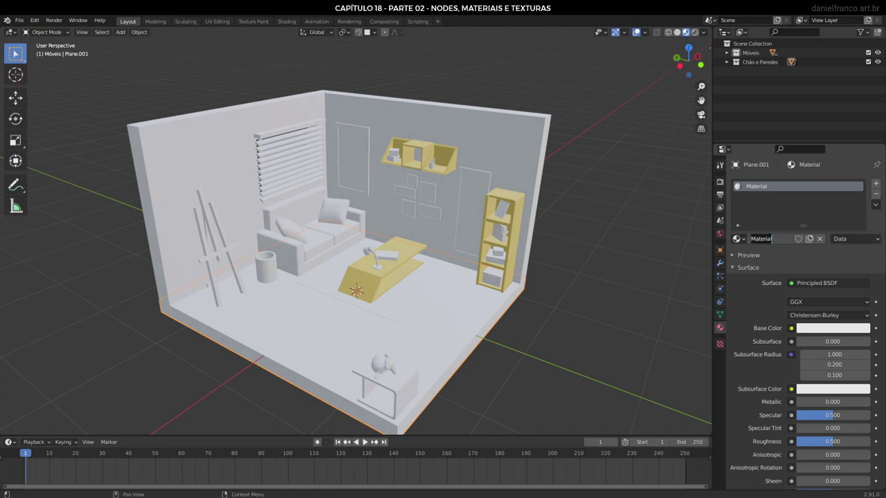
{"action": "type", "text": "Esp"}
{"action": "key", "text": "BackSpace"}
{"action": "key", "text": "BackSpace"}
{"action": "key", "text": "BackSpace"}
{"action": "type", "text": "m"}
{"action": "type", "text": "aterial_b"}
{"action": "type", "text": "ranco"}
{"action": "key", "text": "Return"}
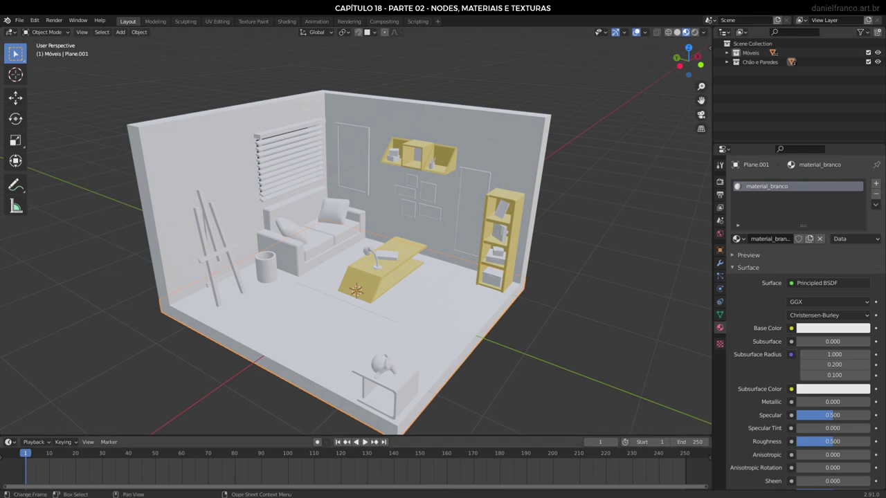
{"action": "key", "text": "alt+Tab"}
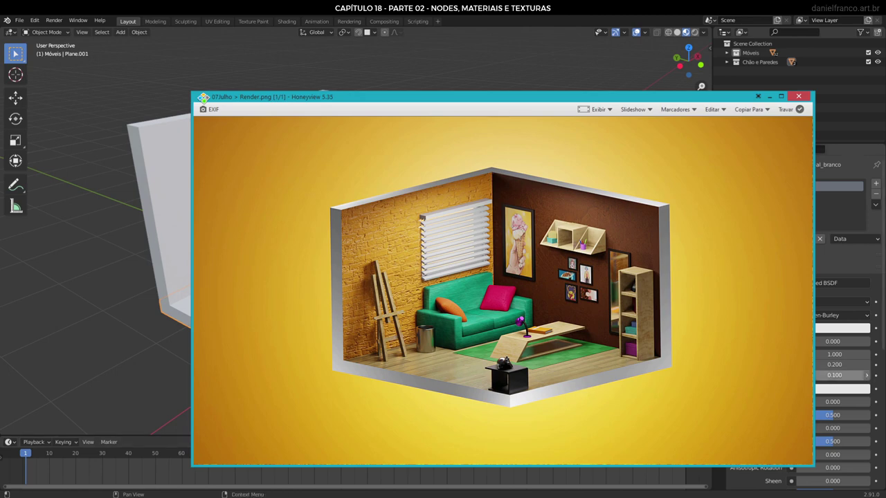
Add a second material slot to the floor with a new material named piso_de_madeira.
{"action": "left_click", "coordinate": [553, 36]}
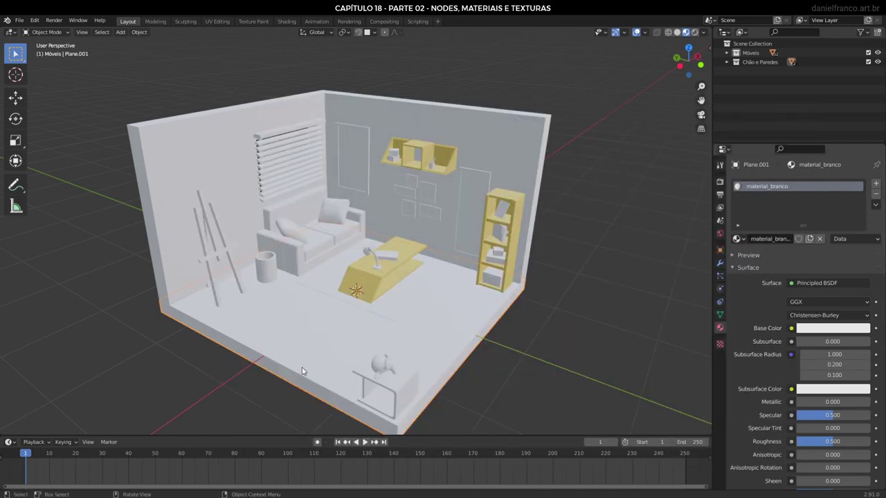
{"action": "left_click", "coordinate": [876, 185]}
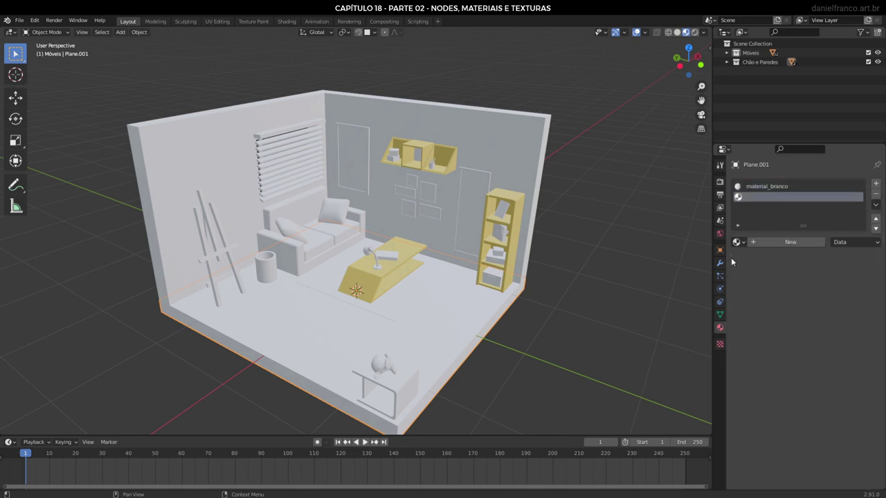
{"action": "left_click", "coordinate": [770, 242]}
{"action": "double_click", "coordinate": [771, 241]}
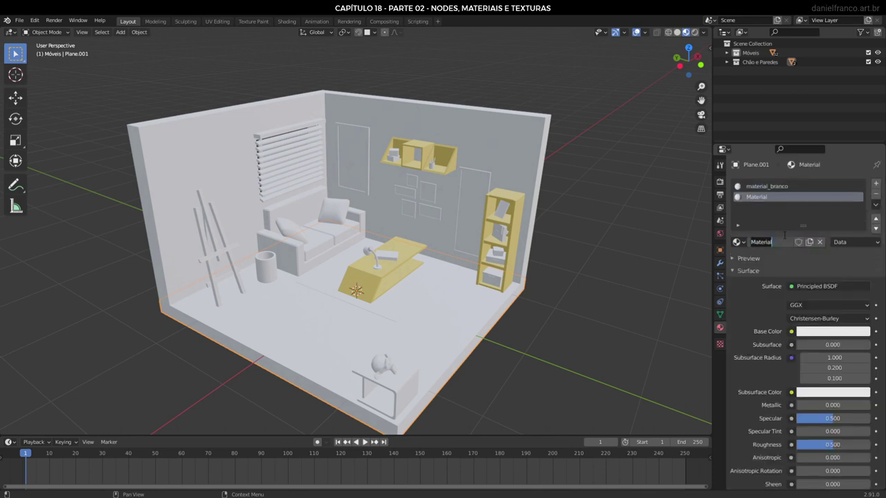
{"action": "type", "text": "piso"}
{"action": "type", "text": "_de_madeira"}
{"action": "key", "text": "Return"}
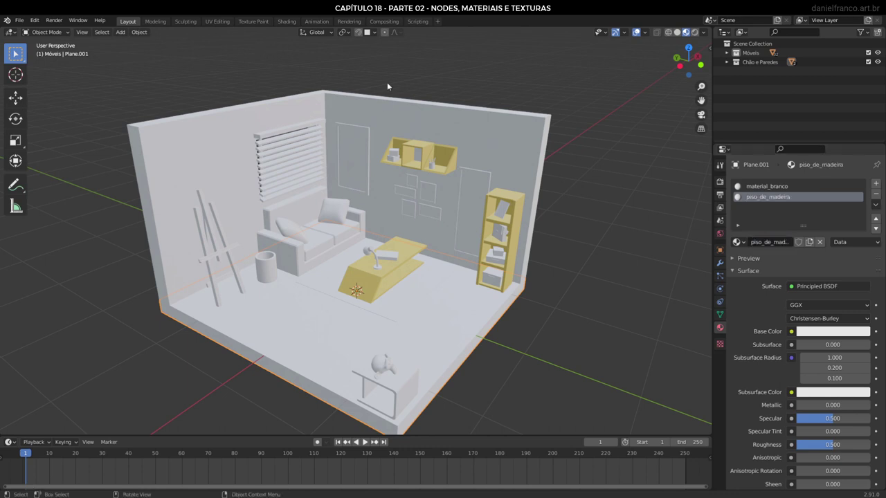
In Edit Mode, assign piso_de_madeira to the selected floor faces, then return to Object Mode.
{"action": "left_click", "coordinate": [47, 32]}
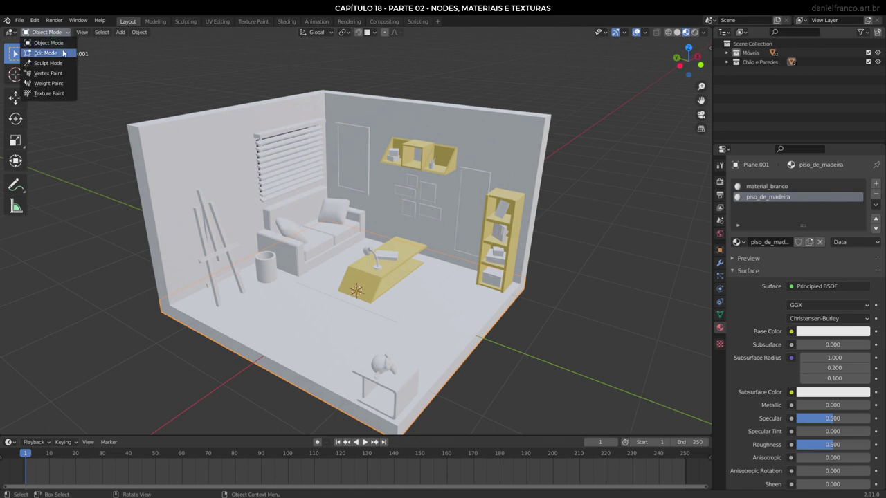
{"action": "left_click", "coordinate": [55, 53]}
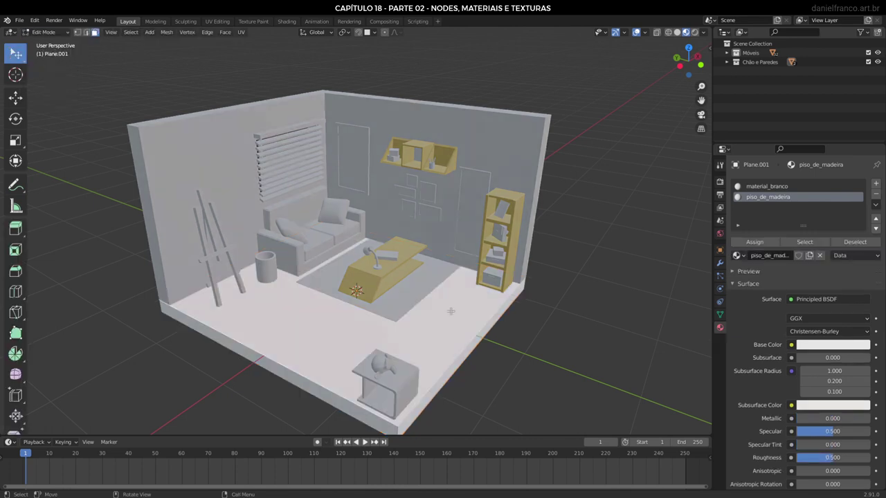
{"action": "middle_click_drag", "start_coordinate": [465, 309], "coordinate": [350, 370]}
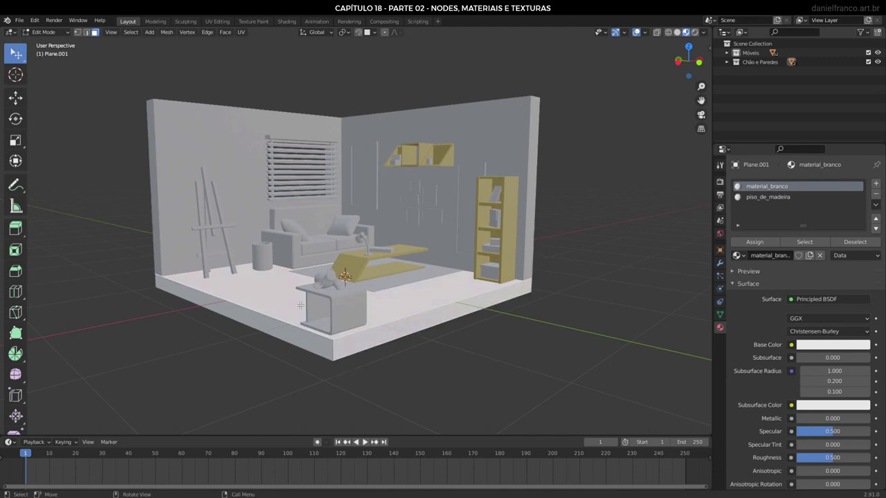
{"action": "left_click", "coordinate": [781, 198]}
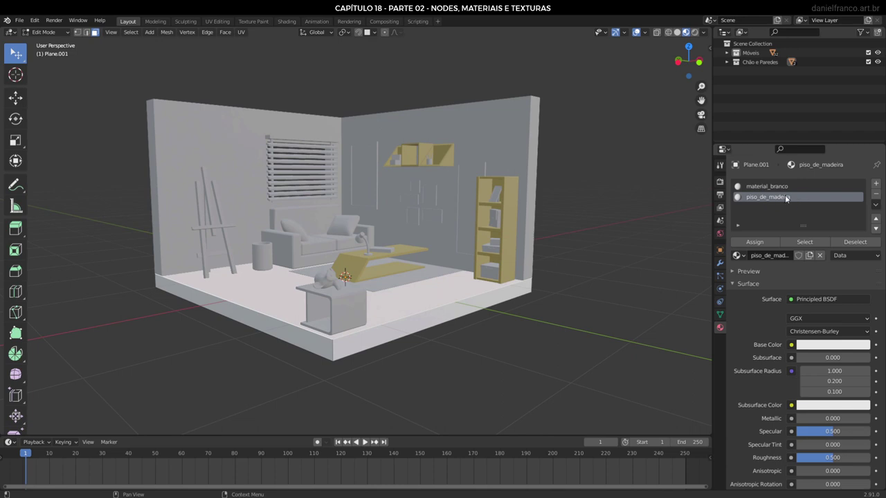
{"action": "left_click", "coordinate": [759, 241]}
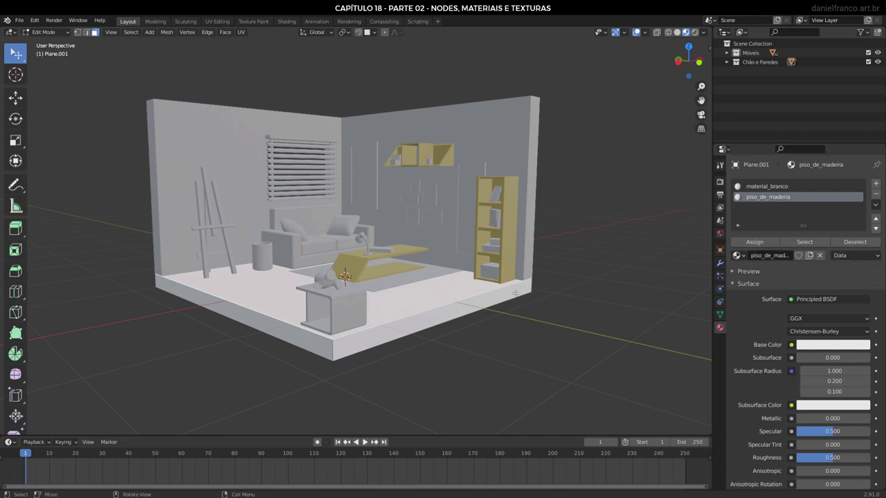
{"action": "left_click", "coordinate": [47, 33]}
{"action": "left_click", "coordinate": [46, 43]}
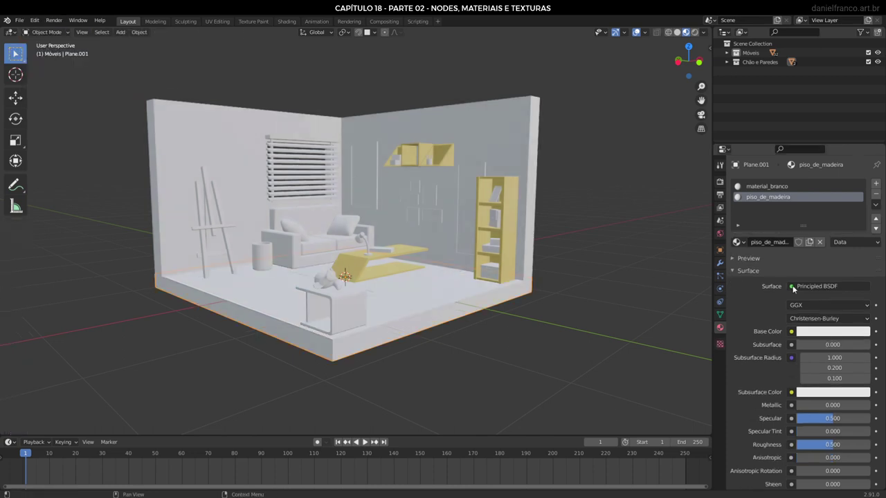
Adjust the piso_de_madeira base colour from light cream toward a saturated golden yellow.
{"action": "left_click", "coordinate": [822, 337]}
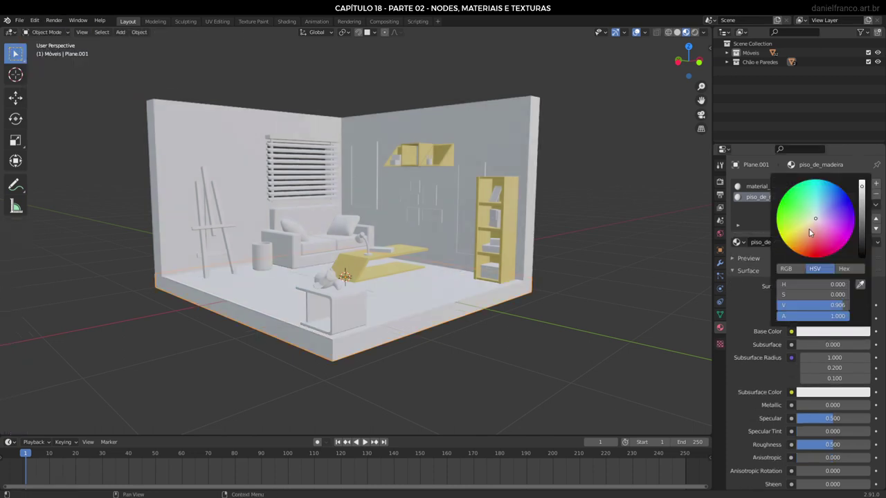
{"action": "left_click_drag", "start_coordinate": [812, 233], "coordinate": [807, 226]}
{"action": "left_click_drag", "start_coordinate": [797, 294], "coordinate": [809, 294]}
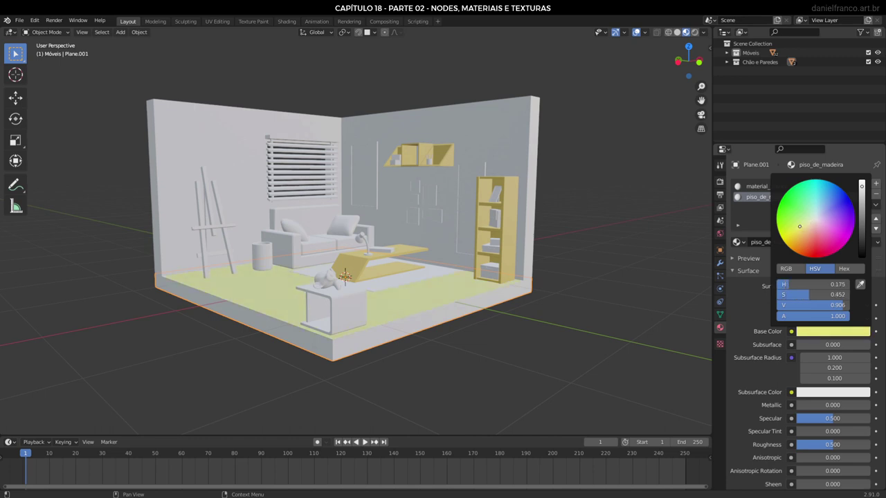
{"action": "middle_click_drag", "start_coordinate": [375, 232], "coordinate": [376, 302]}
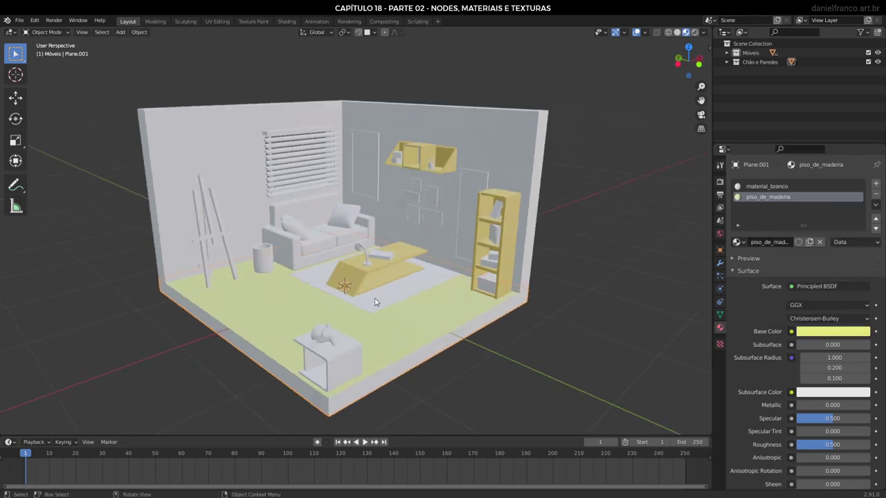
{"action": "left_click", "coordinate": [827, 332]}
{"action": "left_click_drag", "start_coordinate": [799, 229], "coordinate": [798, 232]}
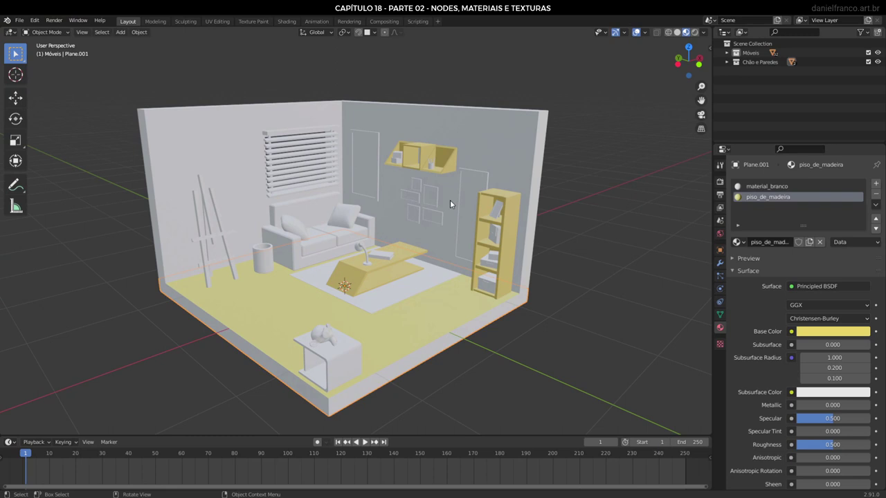
Give the bin beside the sofa a new grey material named cromado, then check the reference render.
{"action": "left_click", "coordinate": [264, 257]}
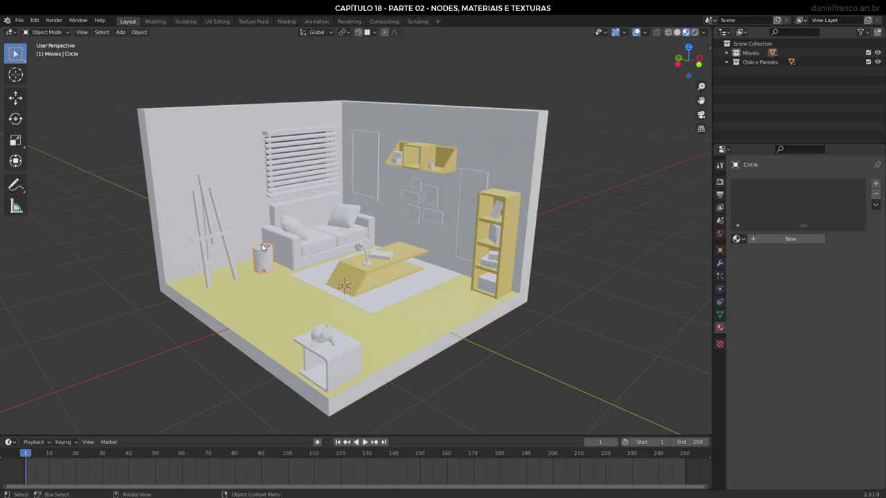
{"action": "left_click", "coordinate": [808, 241]}
{"action": "type", "text": "cro"}
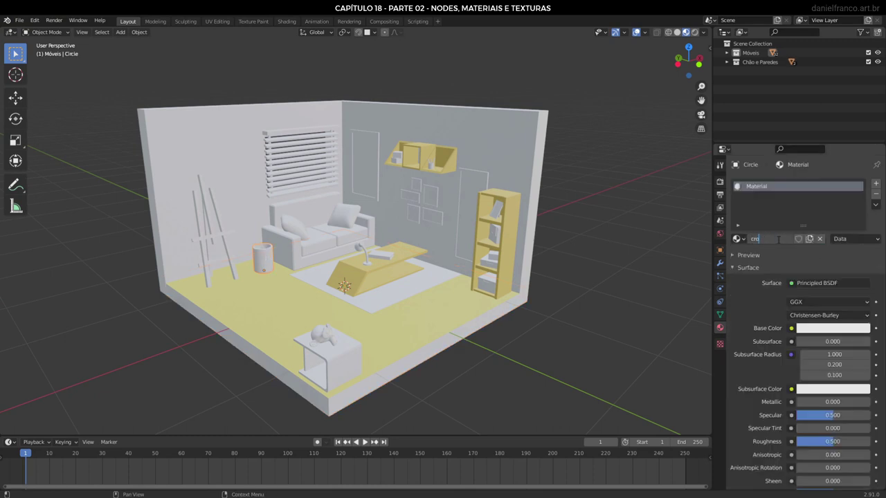
{"action": "type", "text": "mado"}
{"action": "key", "text": "Return"}
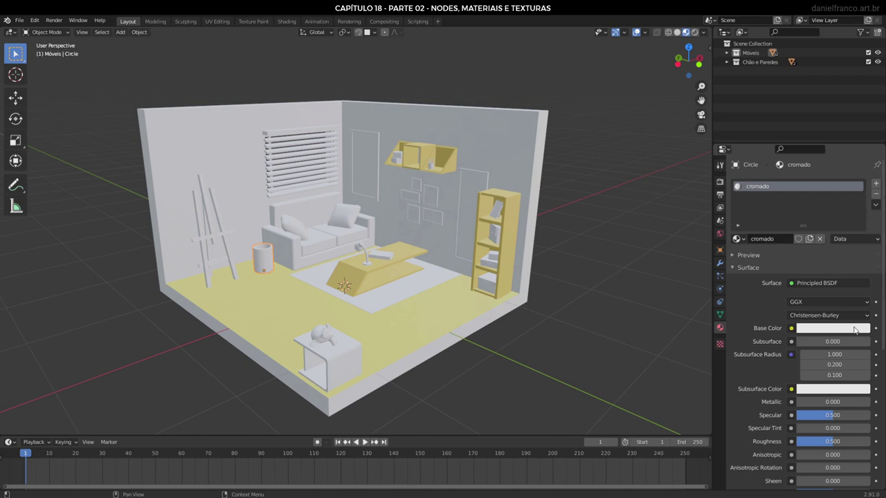
{"action": "left_click", "coordinate": [855, 329]}
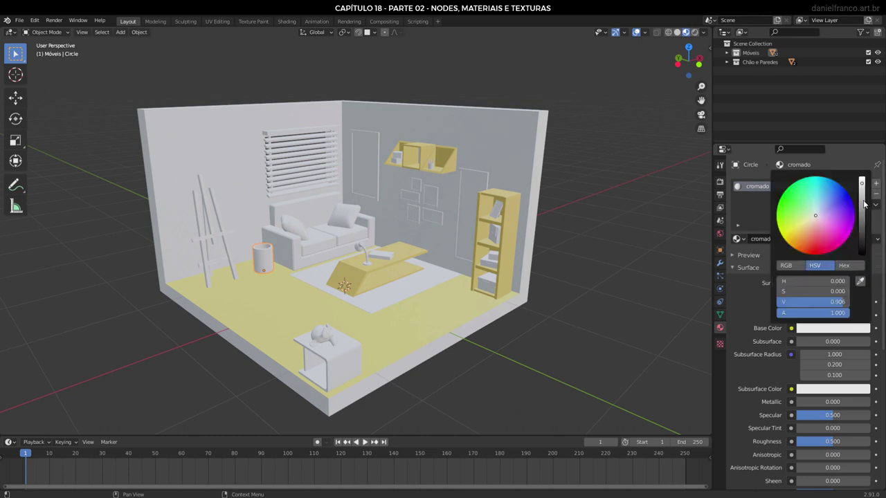
{"action": "left_click_drag", "start_coordinate": [862, 202], "coordinate": [862, 221]}
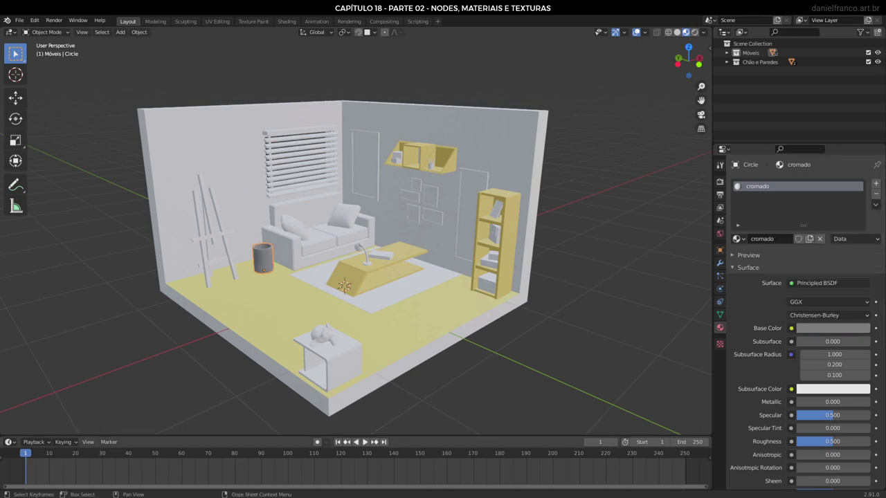
{"action": "key", "text": "alt+Tab"}
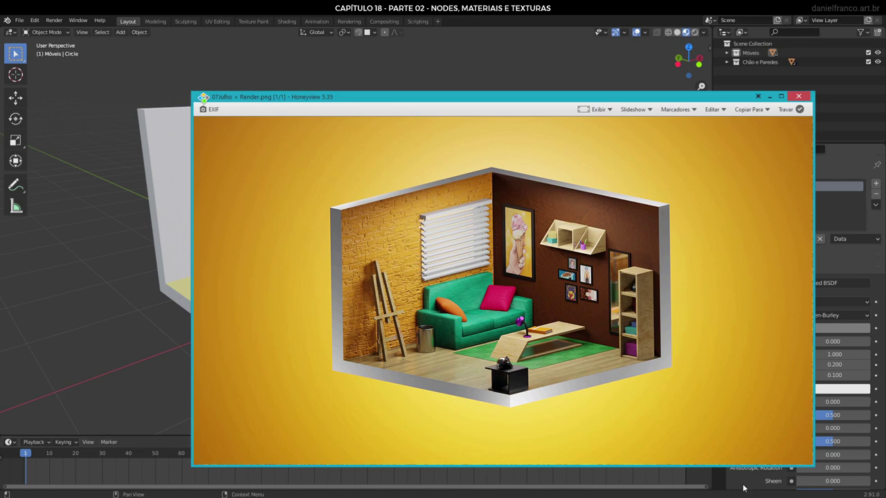
{"action": "left_click", "coordinate": [743, 488]}
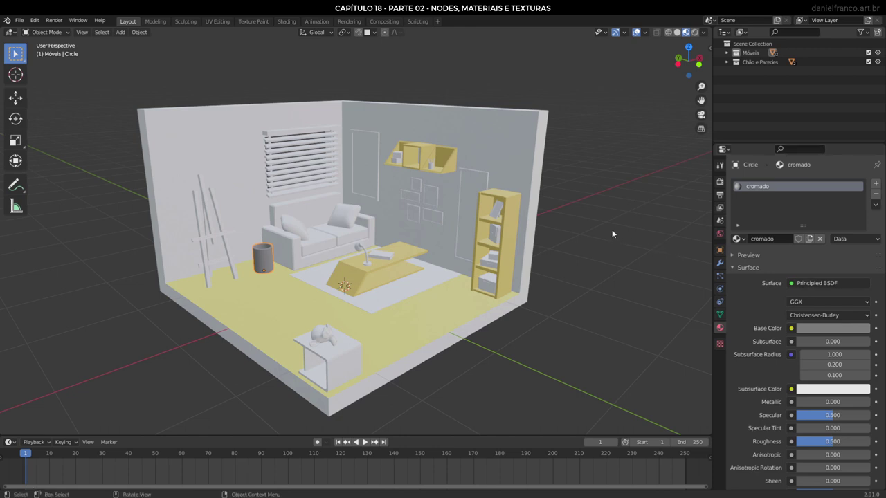
Select the Quadro1 picture and give it a new material named moldura_preta.
{"action": "left_click", "coordinate": [366, 176]}
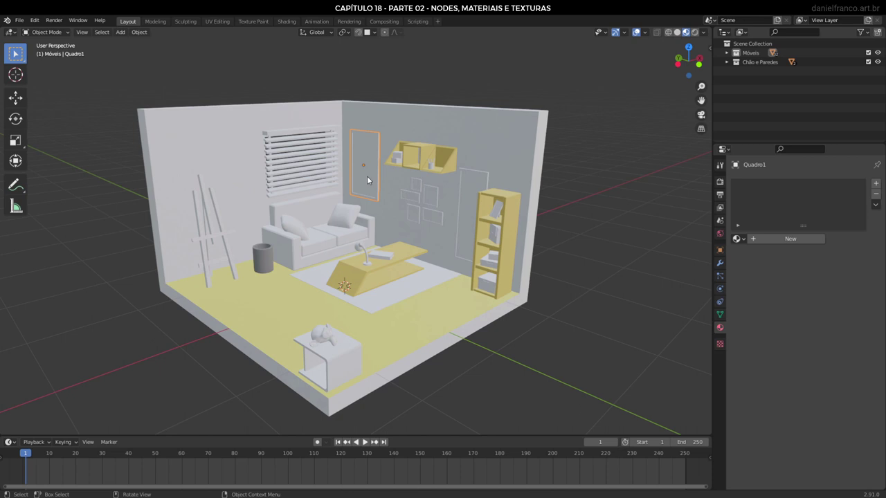
{"action": "left_click", "coordinate": [808, 239]}
{"action": "double_click", "coordinate": [772, 239]}
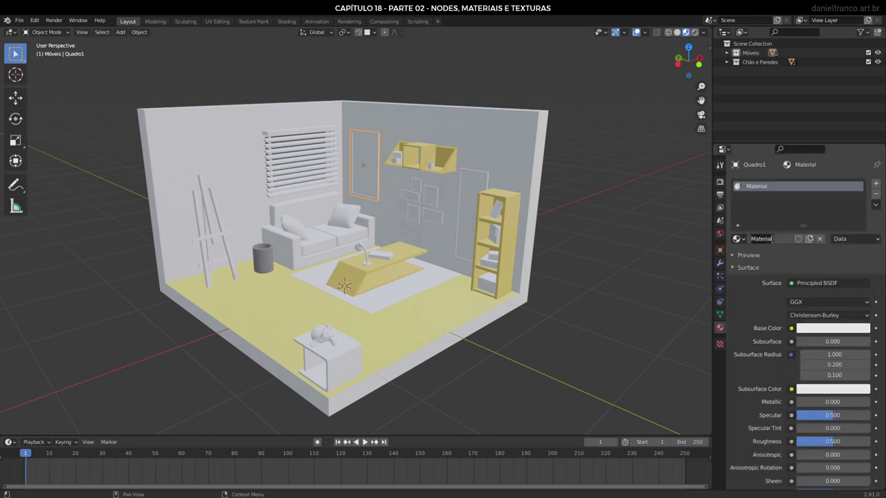
{"action": "type", "text": "moldura"}
{"action": "type", "text": "_preta"}
{"action": "key", "text": "Return"}
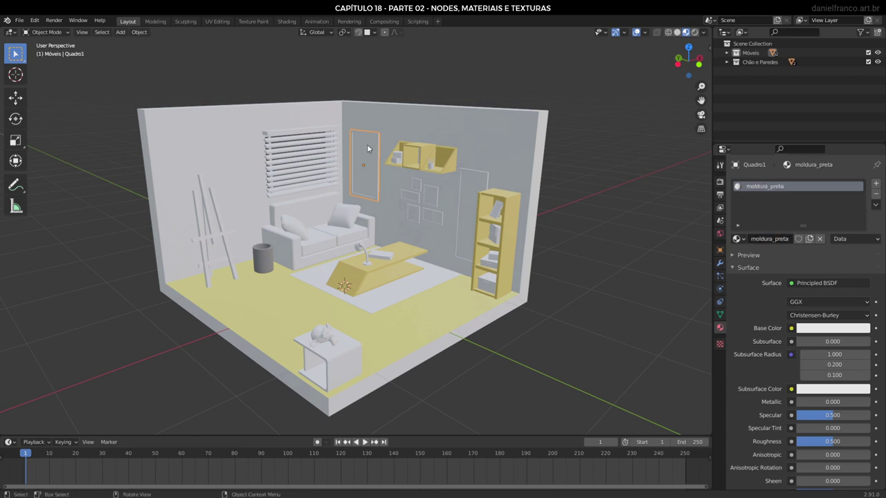
Add a second material slot with a new material named imagem1.
{"action": "left_click", "coordinate": [876, 186]}
{"action": "left_click", "coordinate": [796, 245]}
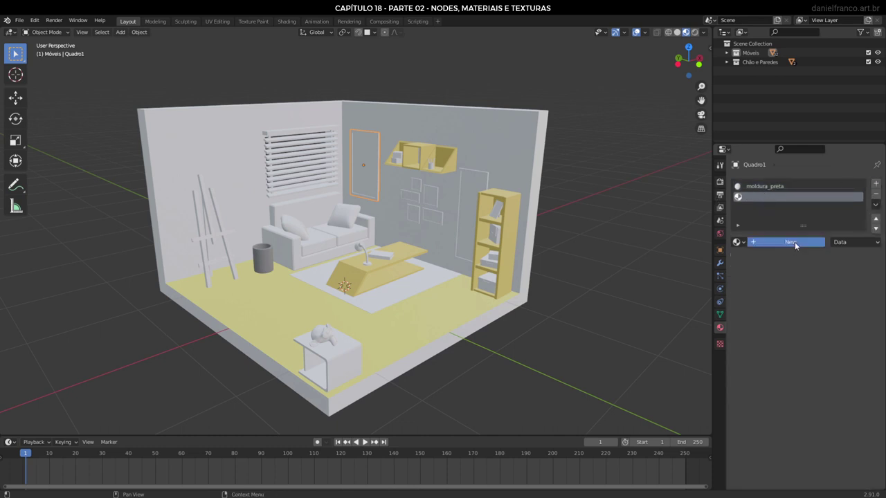
{"action": "double_click", "coordinate": [777, 243]}
{"action": "type", "text": "imagem1"}
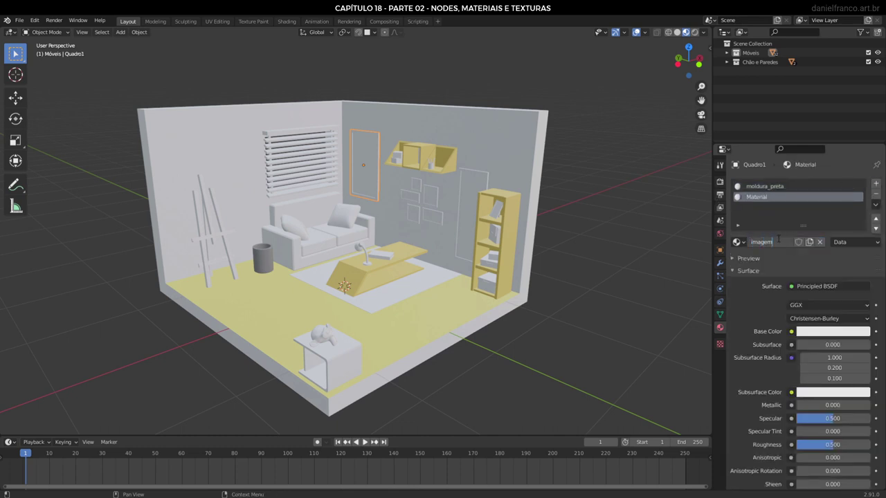
{"action": "key", "text": "Return"}
In Edit Mode face selection, assign imagem1 to the picture's inner face.
{"action": "scroll", "coordinate": [385, 88], "scroll_direction": "up", "scroll_amount": 3}
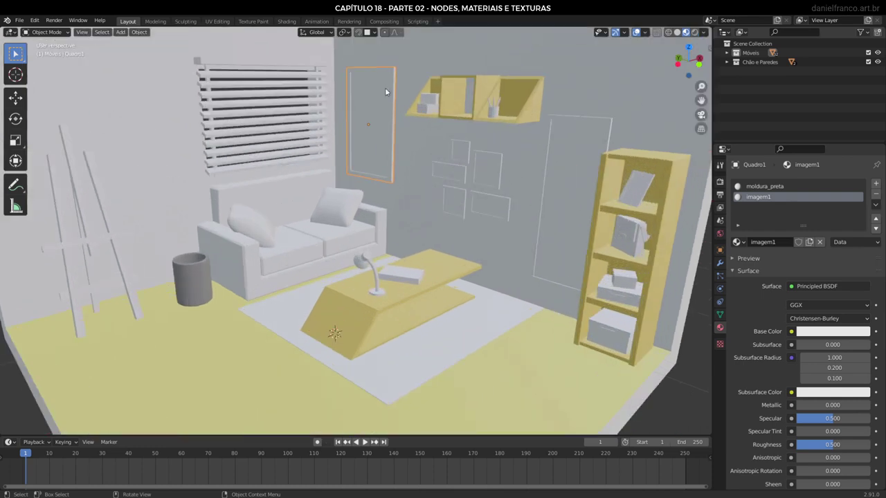
{"action": "left_click", "coordinate": [54, 33]}
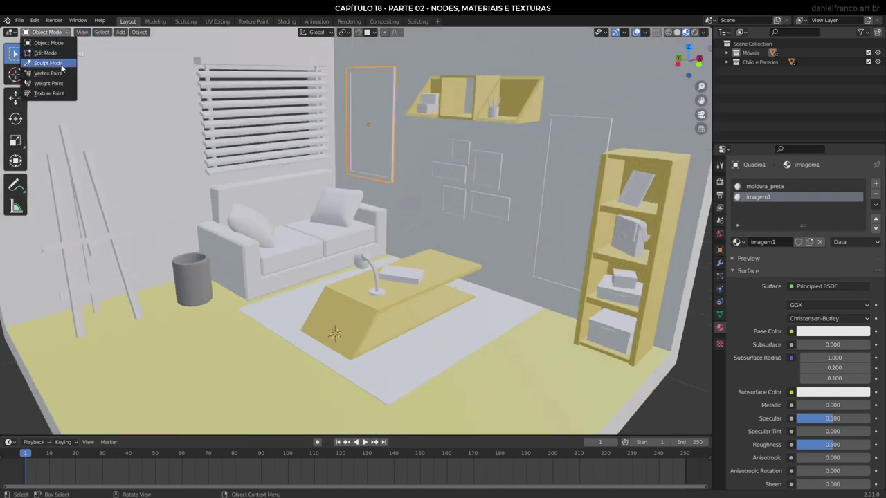
{"action": "left_click", "coordinate": [46, 52]}
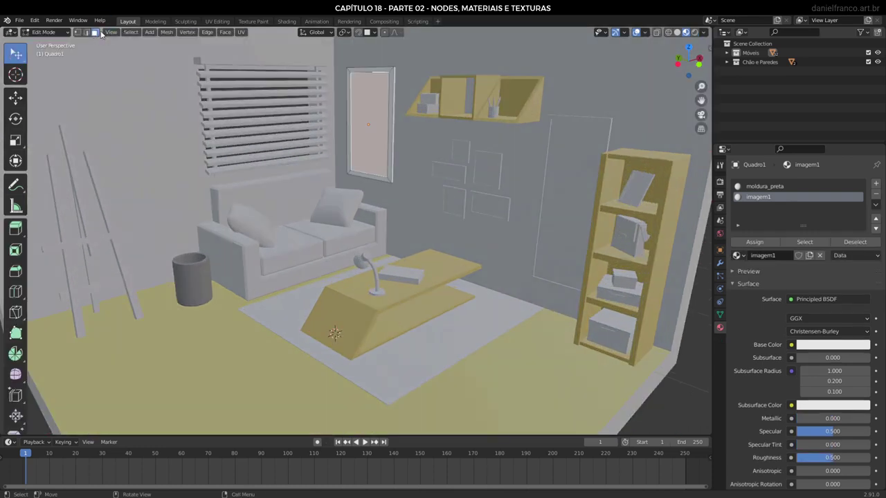
{"action": "left_click", "coordinate": [95, 33]}
{"action": "left_click", "coordinate": [375, 132]}
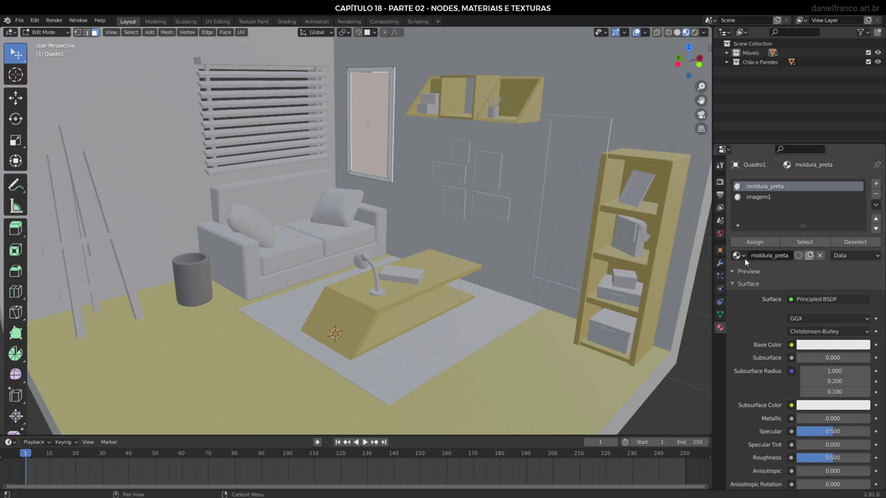
{"action": "left_click", "coordinate": [761, 197]}
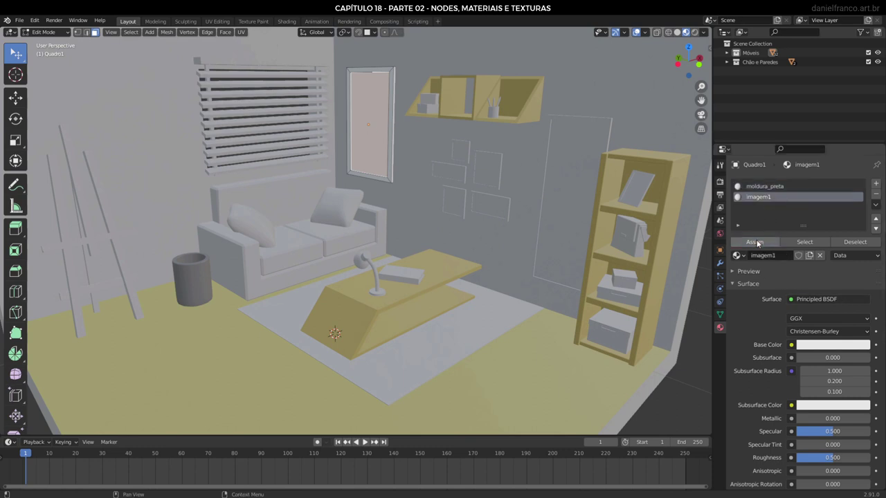
{"action": "left_click", "coordinate": [757, 242]}
Darken the moldura_preta base colour to near black and return to Object Mode.
{"action": "left_click", "coordinate": [764, 187]}
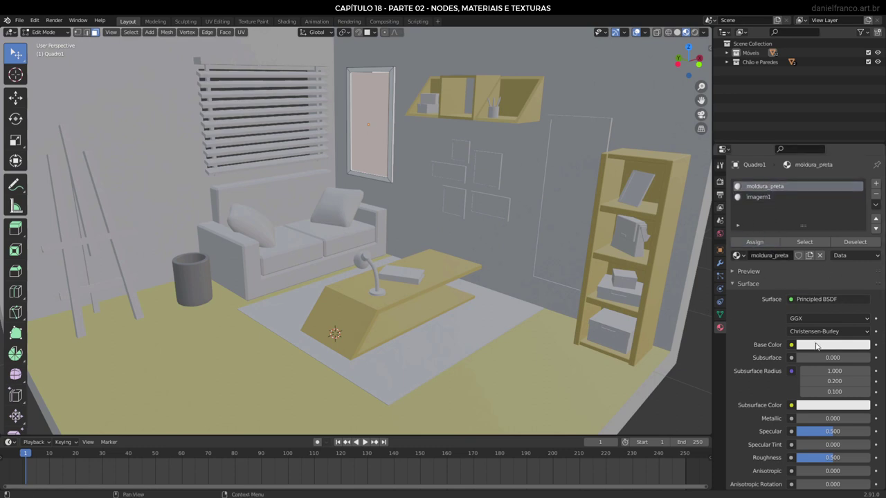
{"action": "left_click", "coordinate": [835, 350]}
{"action": "left_click_drag", "start_coordinate": [860, 250], "coordinate": [861, 246]}
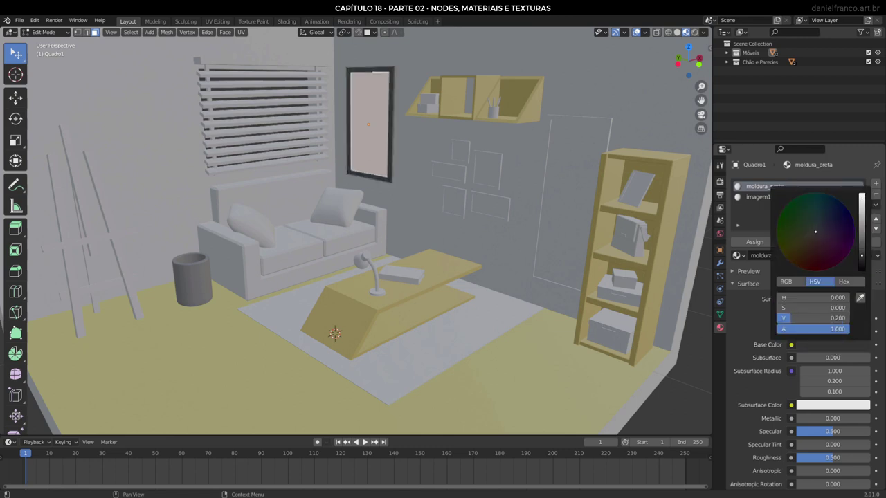
{"action": "key", "text": "Tab"}
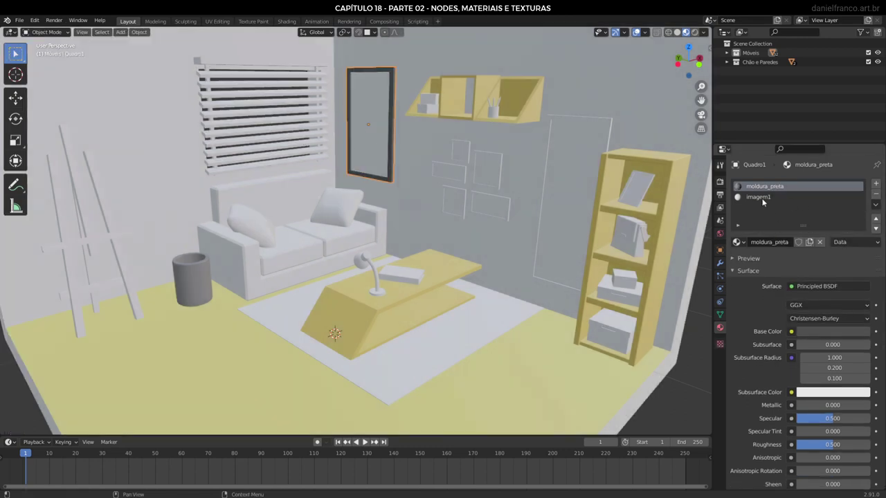
{"action": "left_click", "coordinate": [758, 198]}
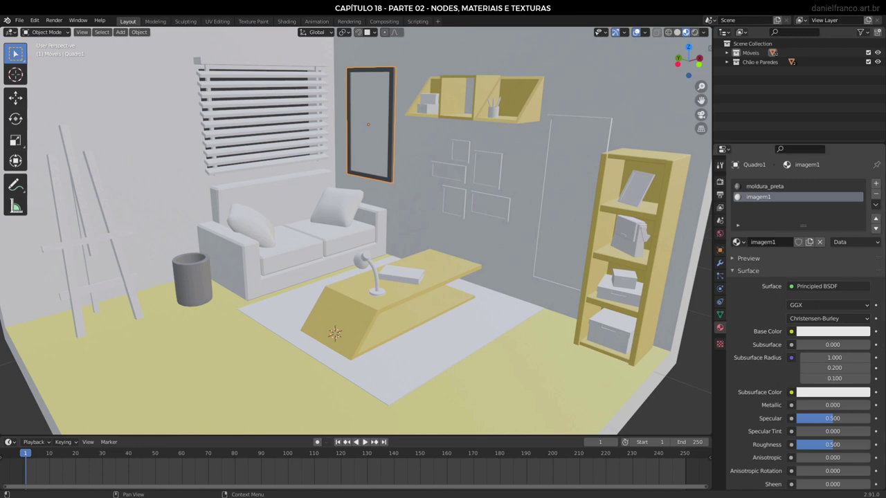
{"action": "key", "text": "alt+Tab"}
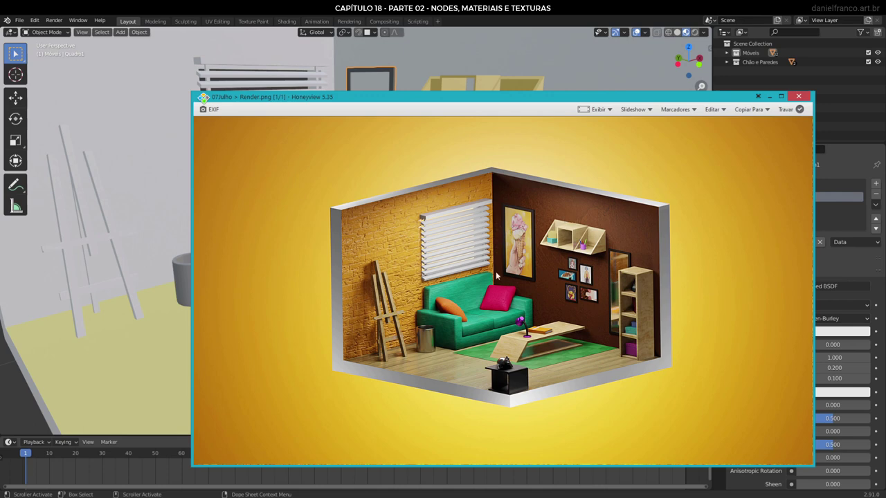
{"action": "left_click", "coordinate": [550, 16]}
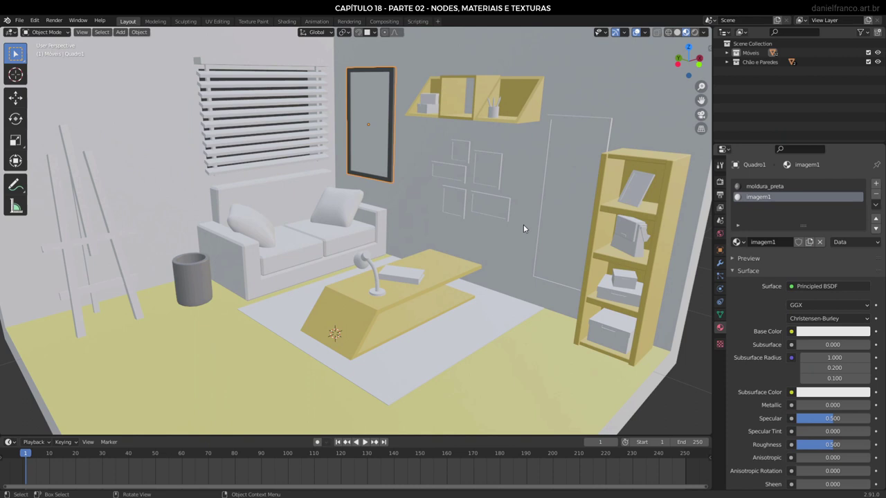
Select the Mesa table and edit its madeira_clara base colour in the Hex field (E7BF5D).
{"action": "left_click", "coordinate": [446, 265]}
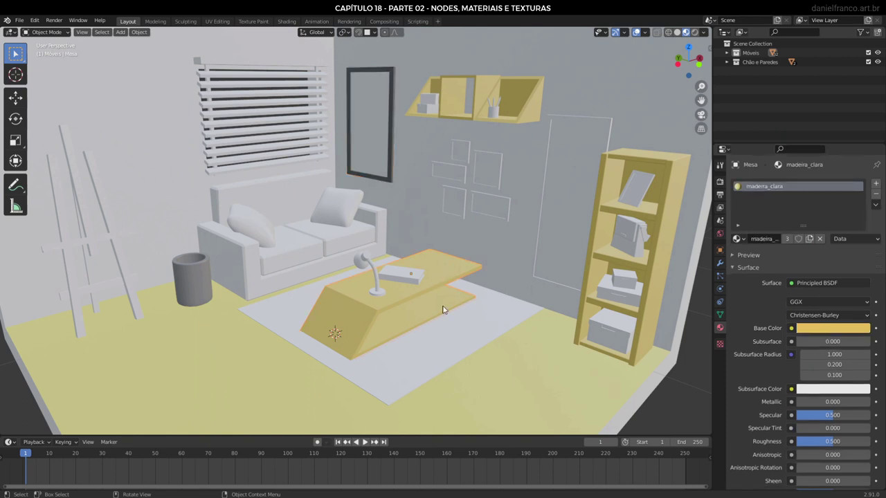
{"action": "left_click", "coordinate": [849, 329]}
{"action": "left_click", "coordinate": [794, 269]}
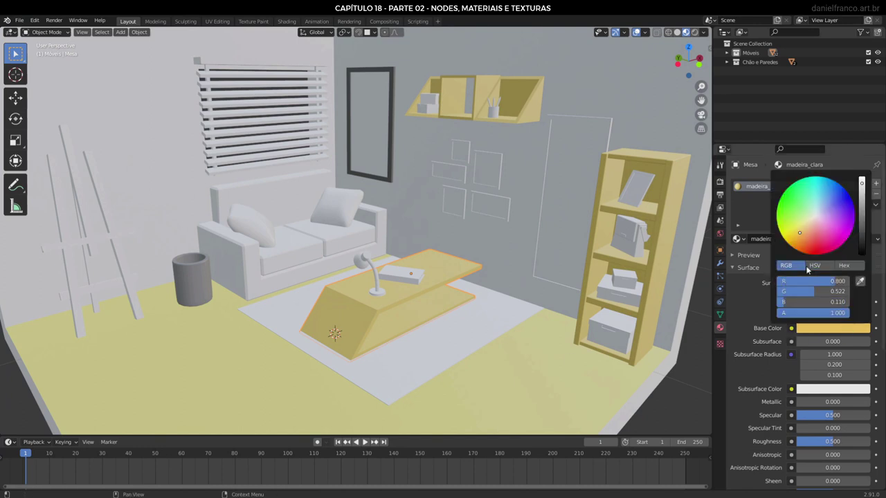
{"action": "left_click", "coordinate": [807, 269]}
{"action": "left_click", "coordinate": [847, 268]}
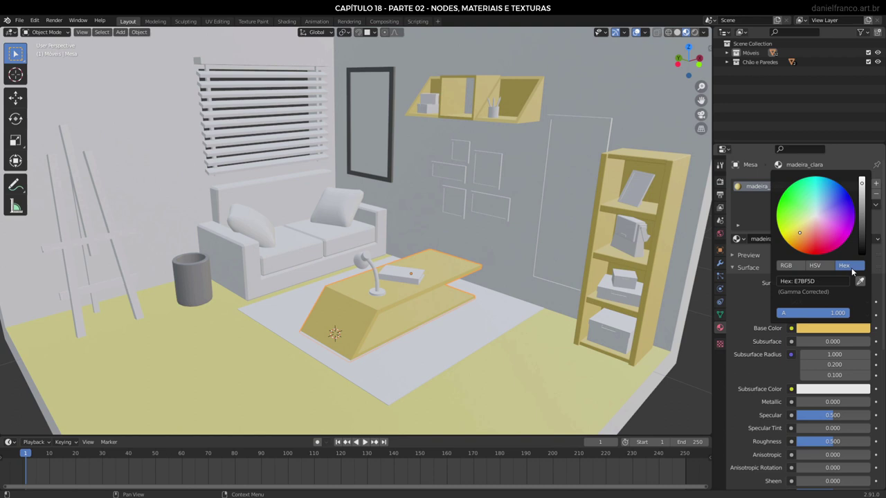
{"action": "left_click", "coordinate": [824, 283]}
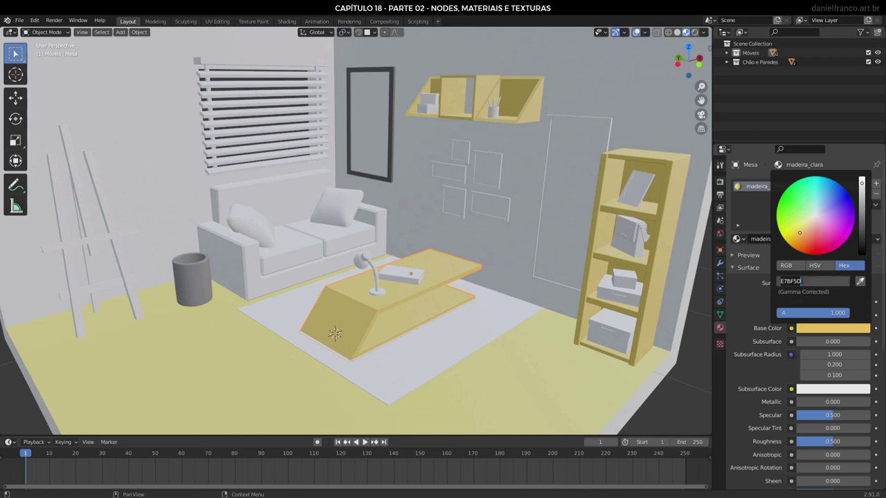